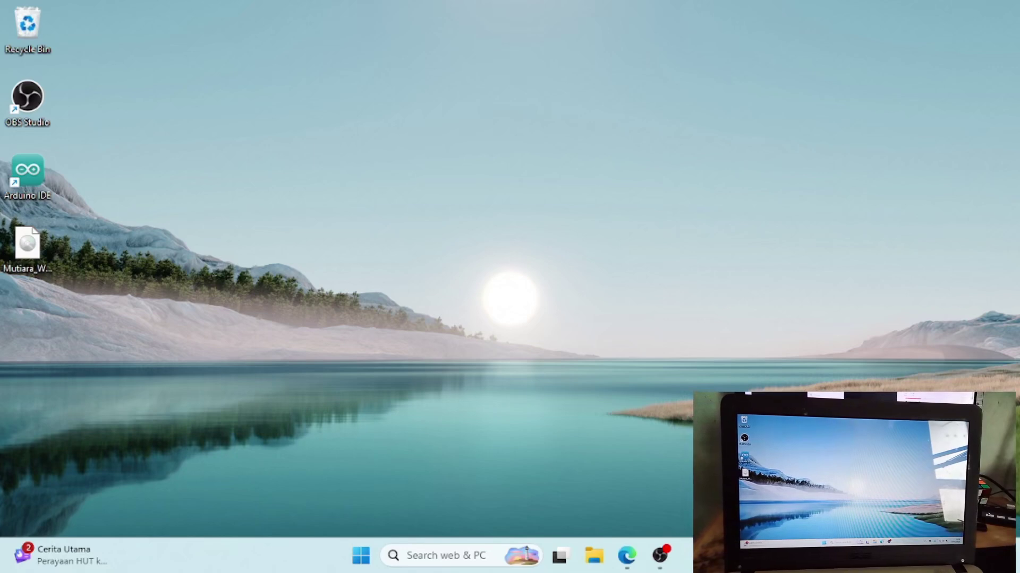
- Open a new Edge tab, then minimise the browser to show the desktop
click(950, 556)
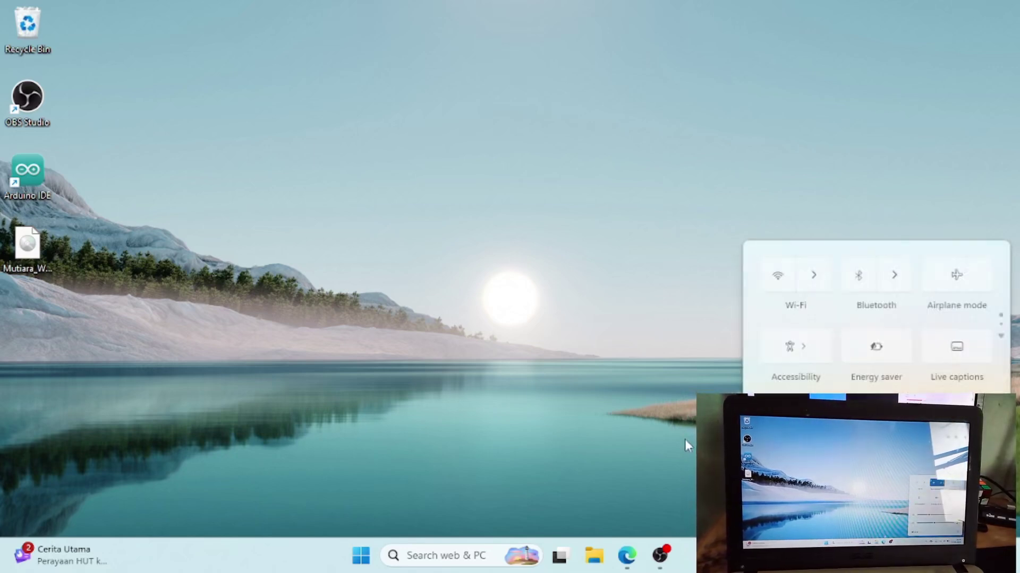
click(627, 556)
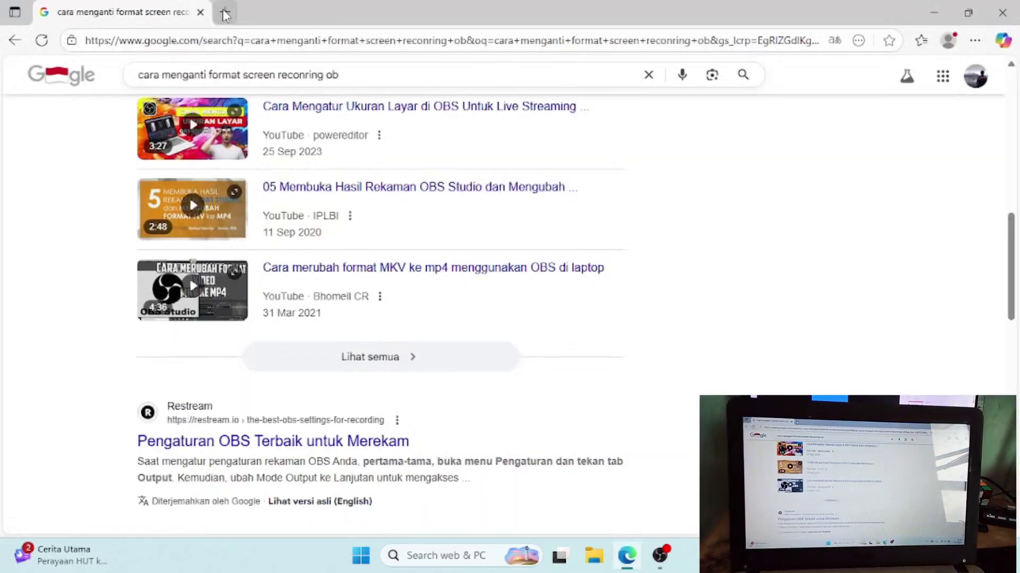
click(225, 13)
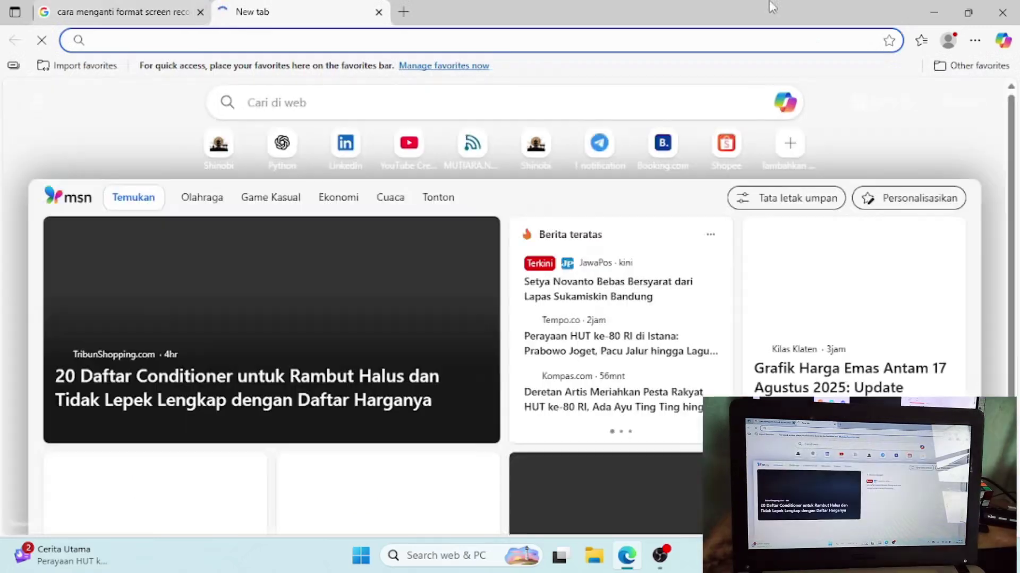
click(935, 2)
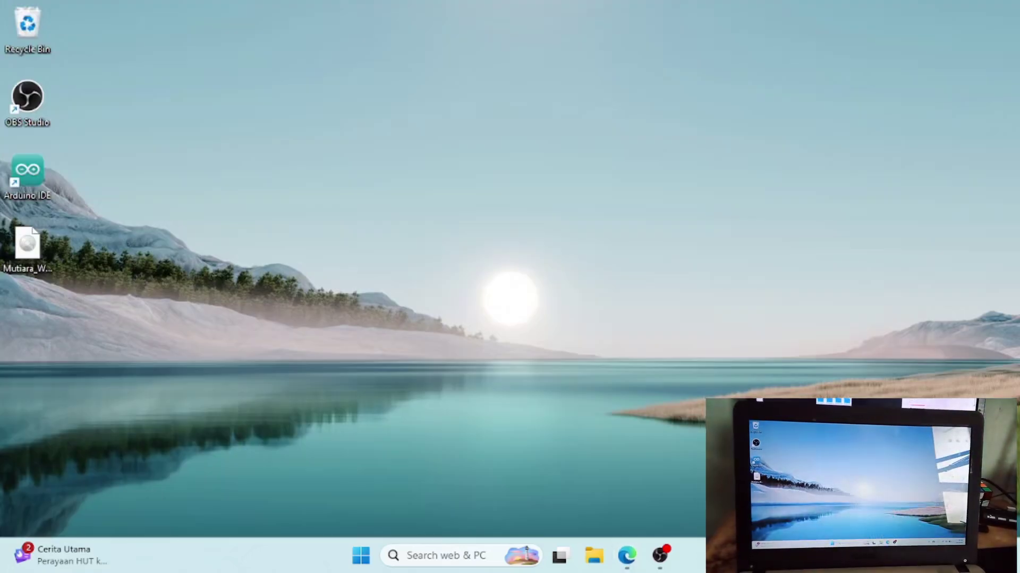
- Connect the laptop to the open permadi-wrt Wi-Fi network from Quick Settings
key(super+a)
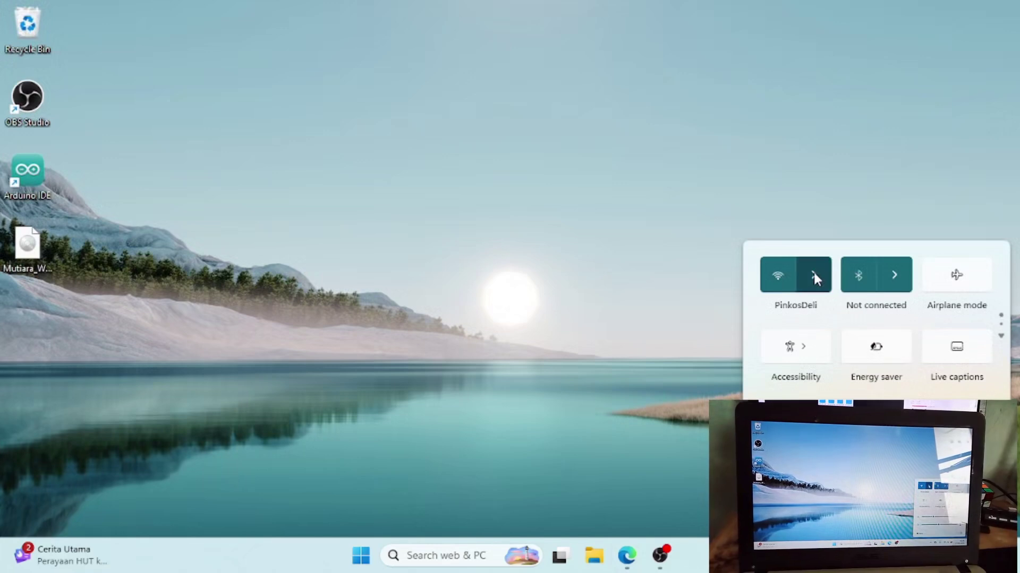
click(814, 272)
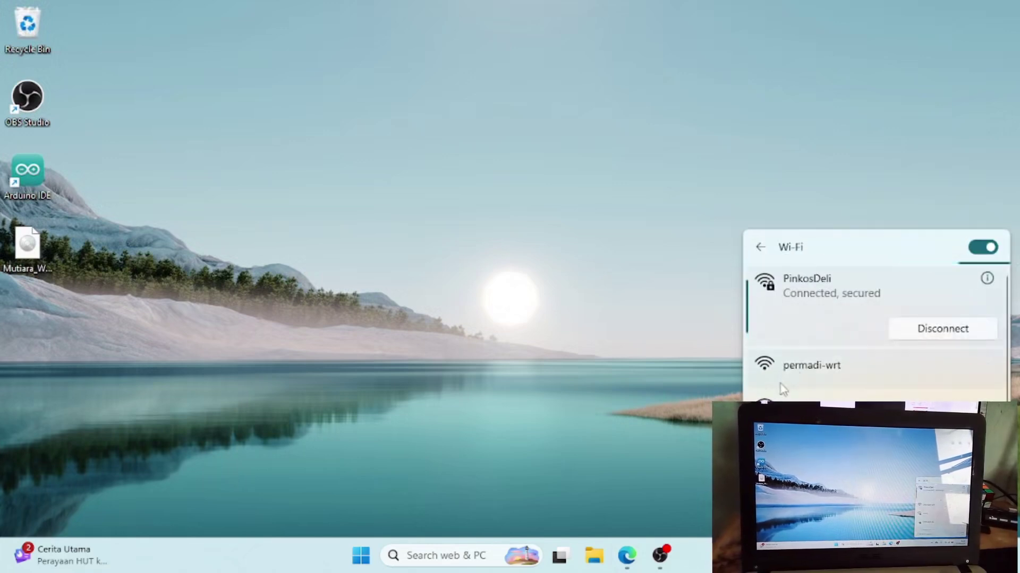
click(783, 375)
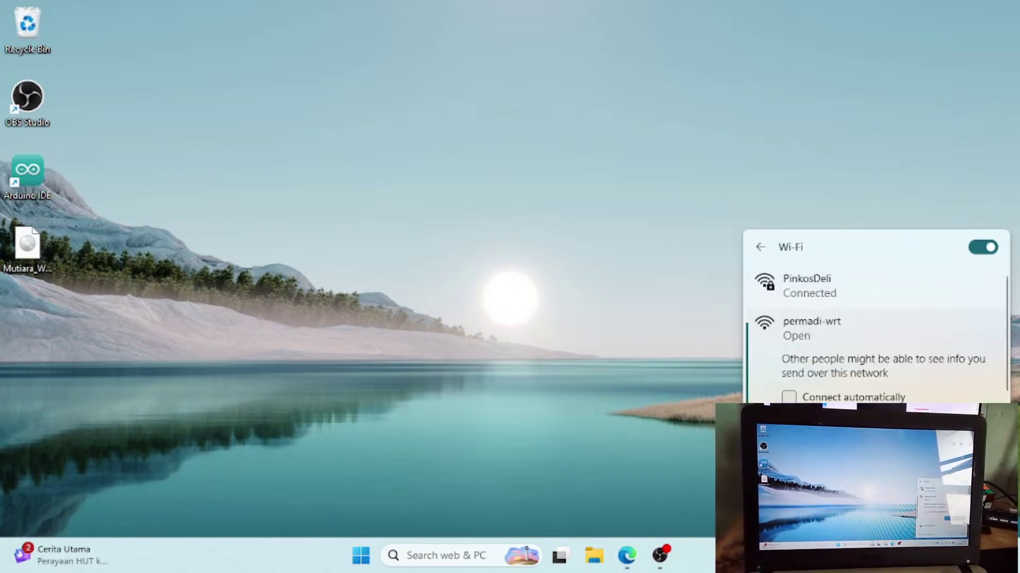
key(Return)
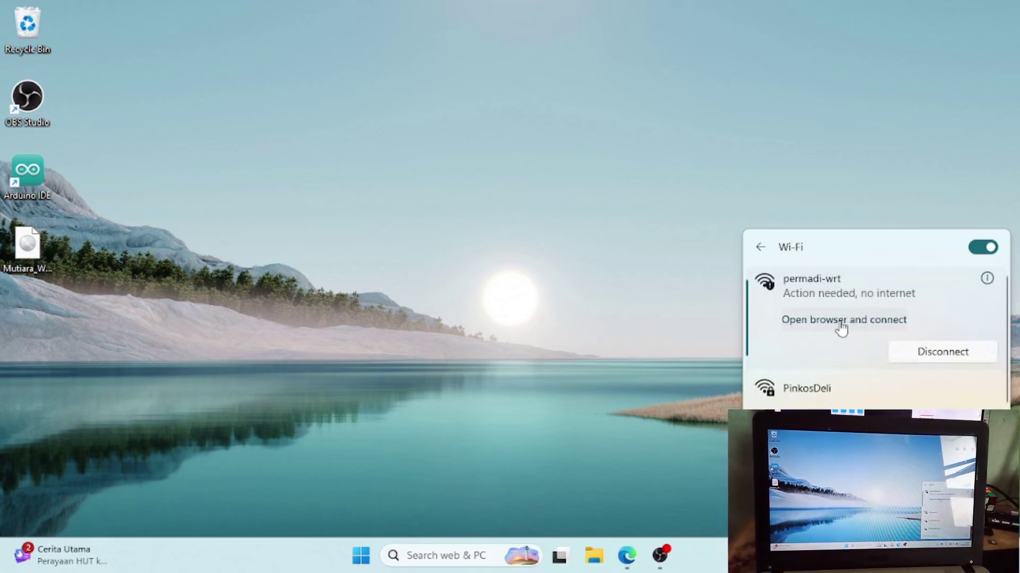
- Open the MUTIARA.NET hotspot sign-in page and submit the voucher code
click(841, 321)
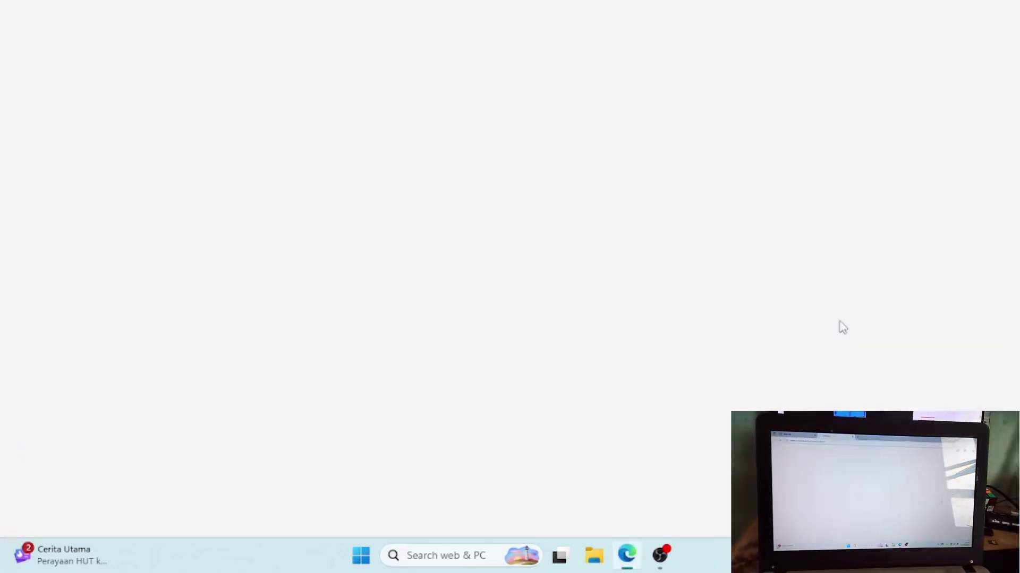
click(587, 191)
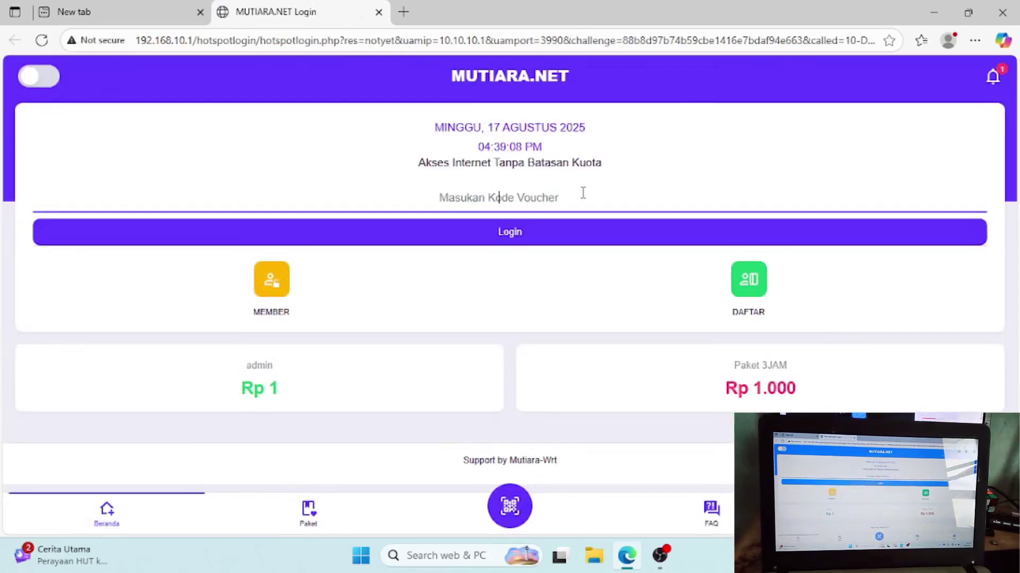
text(admin)
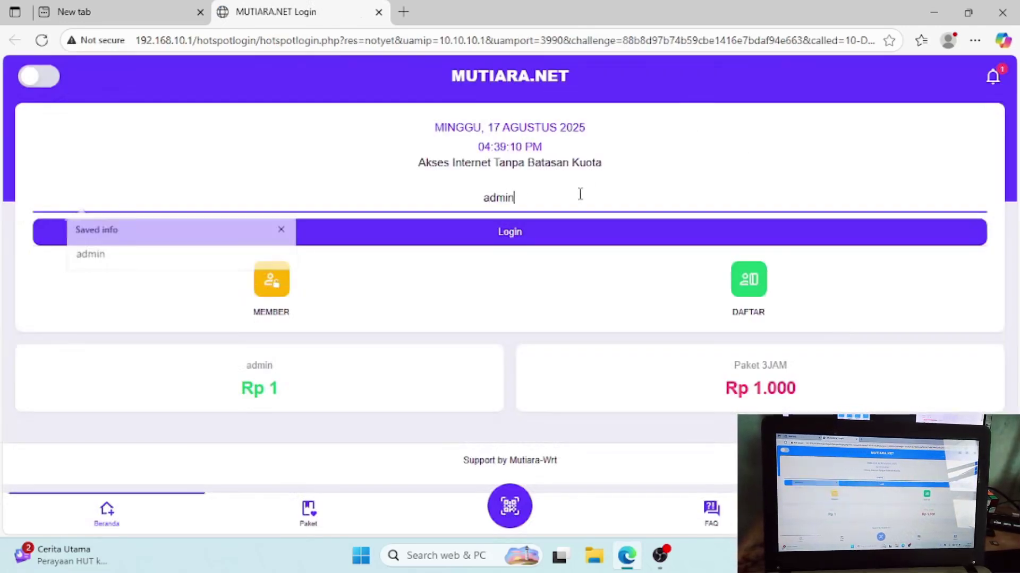
key(Return)
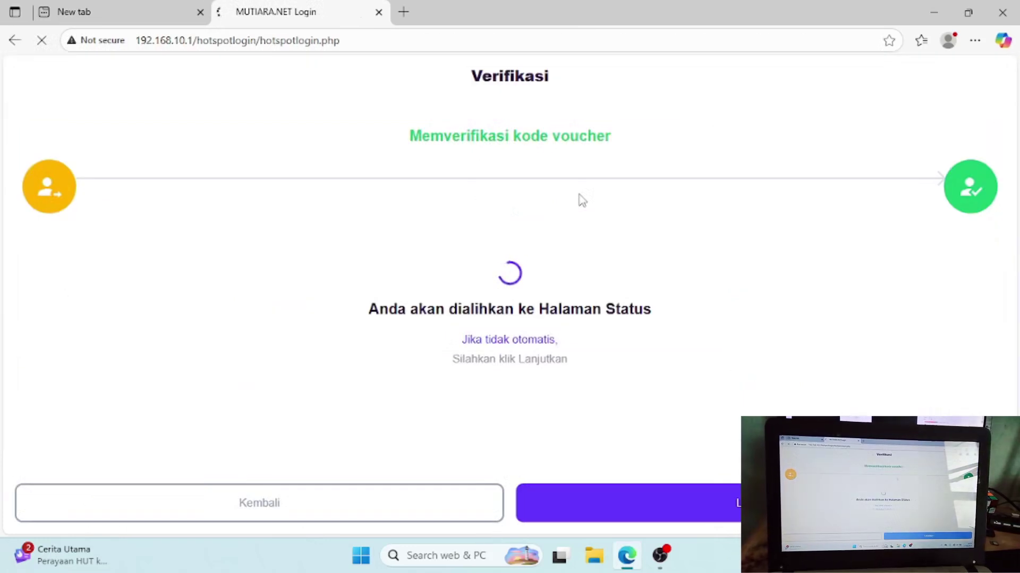
- In the new tab, load the router's LuCI page at 192.168.10.1/cgi-bin/luci/
click(147, 6)
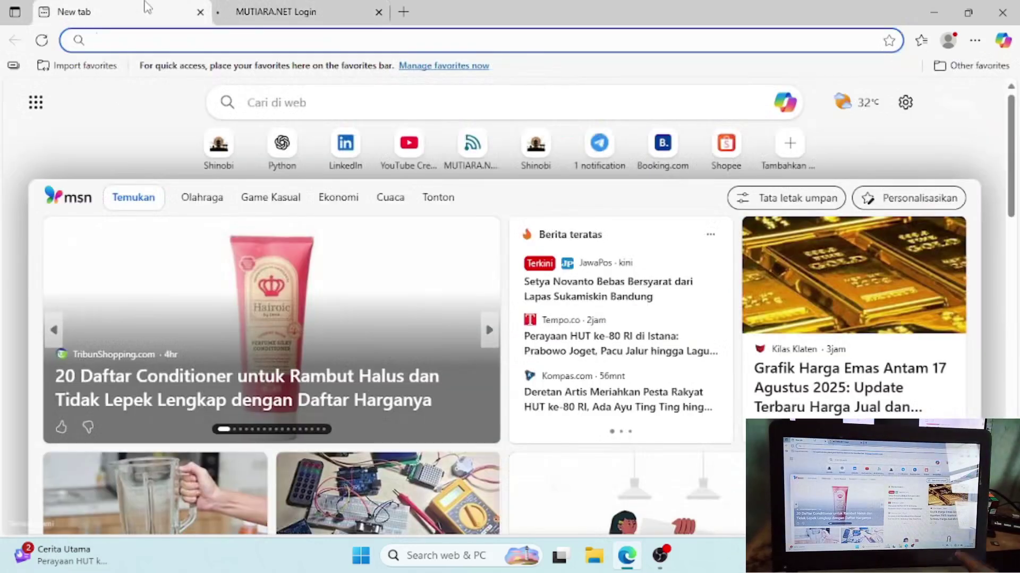
text(19)
key(Down)
key(Down)
key(Down)
key(Down)
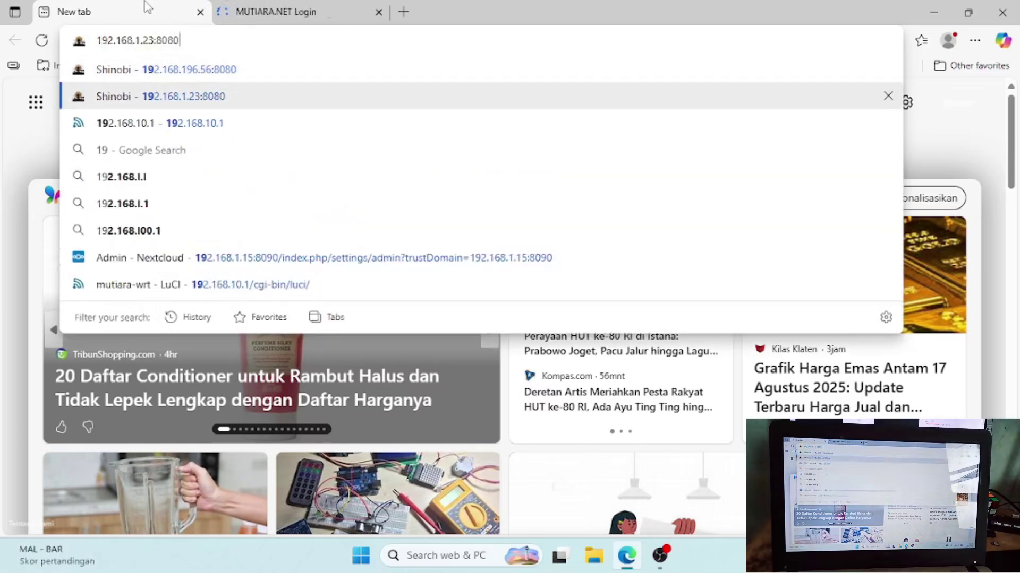
key(Down)
key(Down)
key(Down)
key(Down)
key(Return)
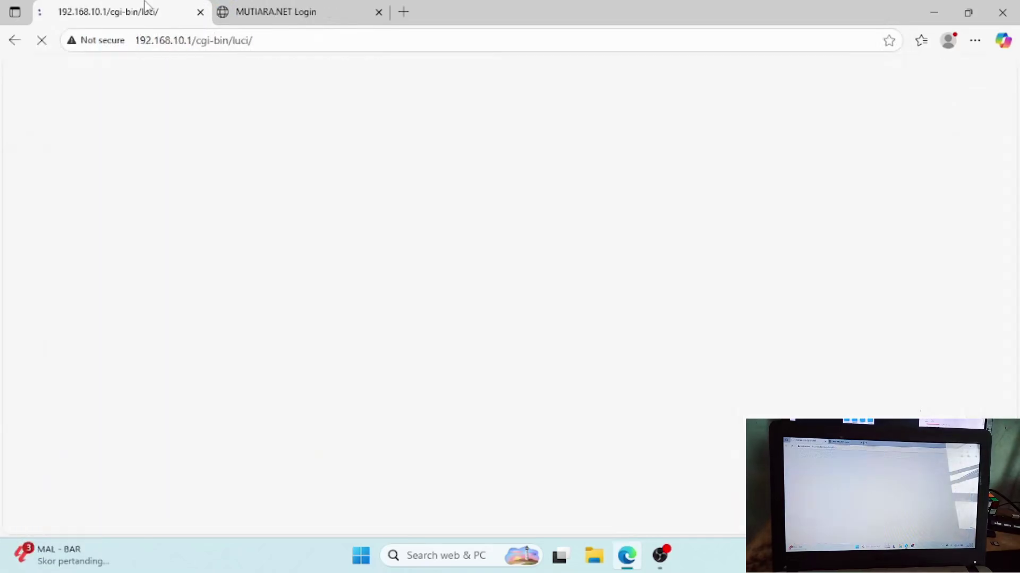
- Confirm the active hotspot session, dismiss the Translate offer, and return to the LuCI tab
click(282, 8)
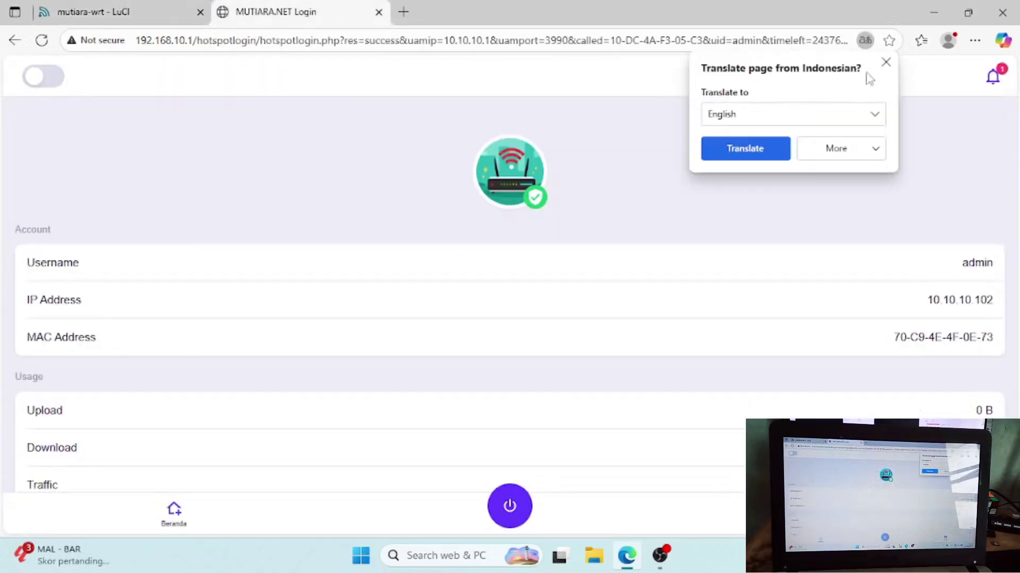
click(885, 63)
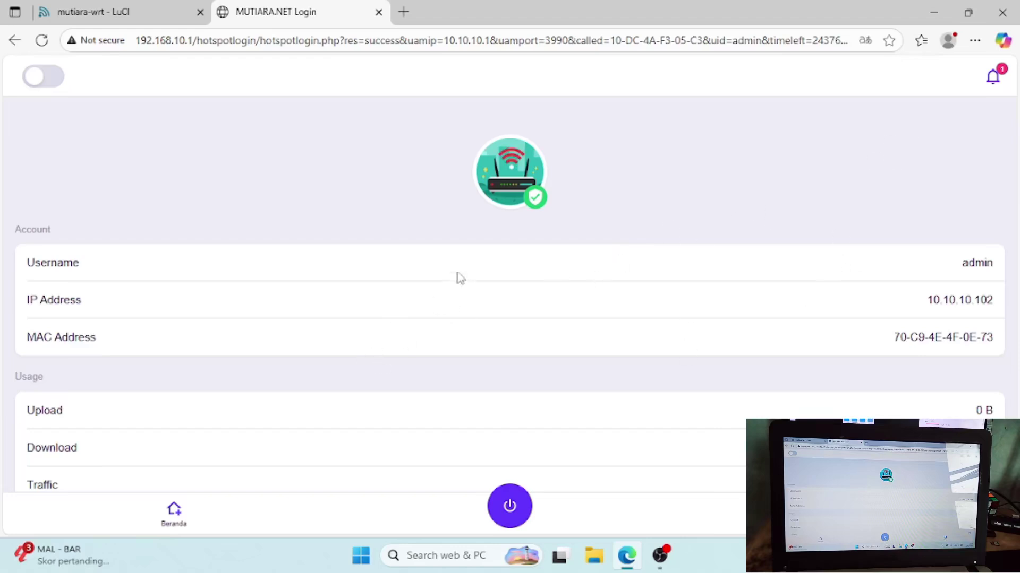
click(166, 7)
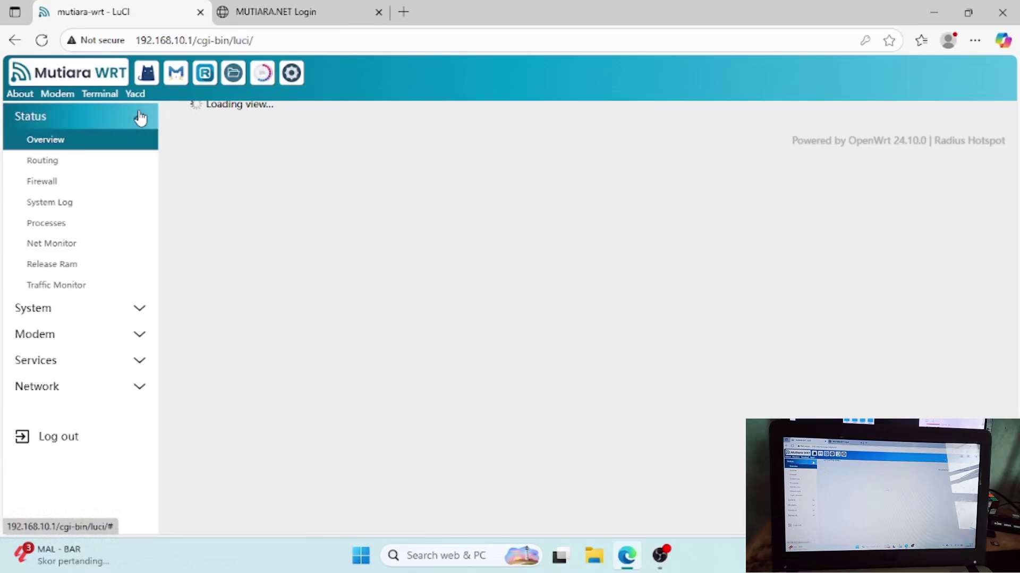
- View the Services > WhatsApp bot settings, then go to Network > Interfaces
click(147, 366)
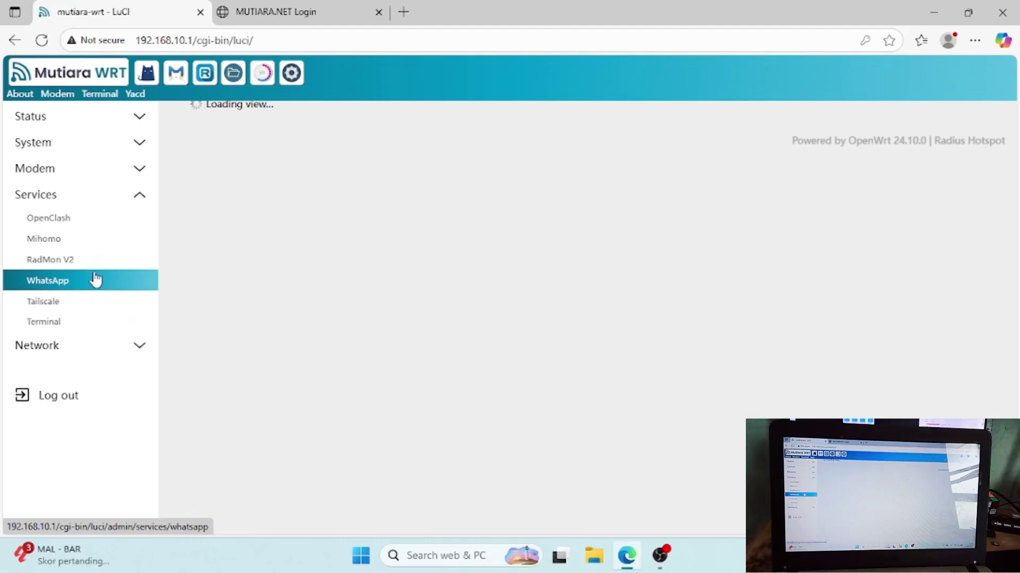
click(95, 280)
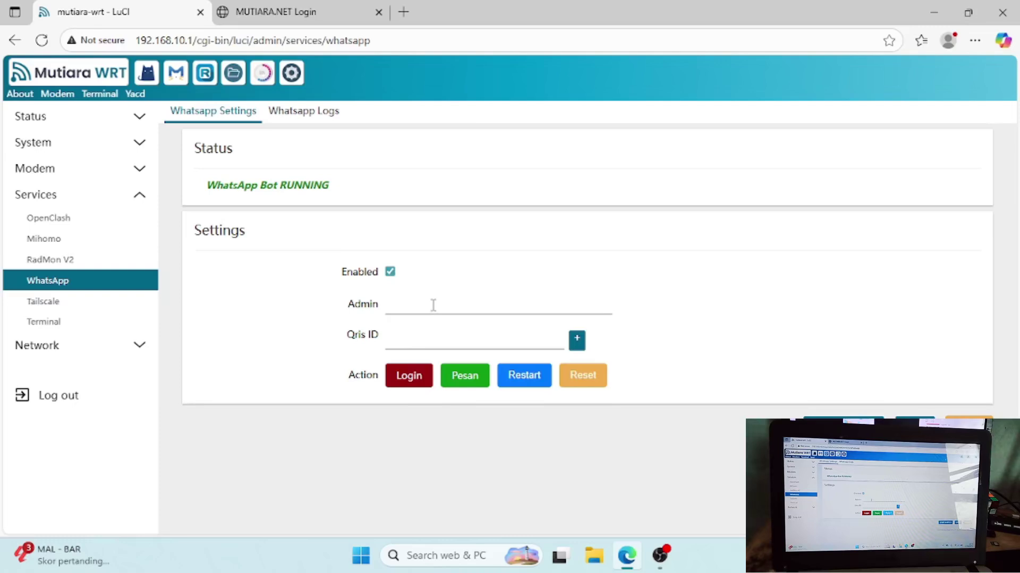
click(137, 345)
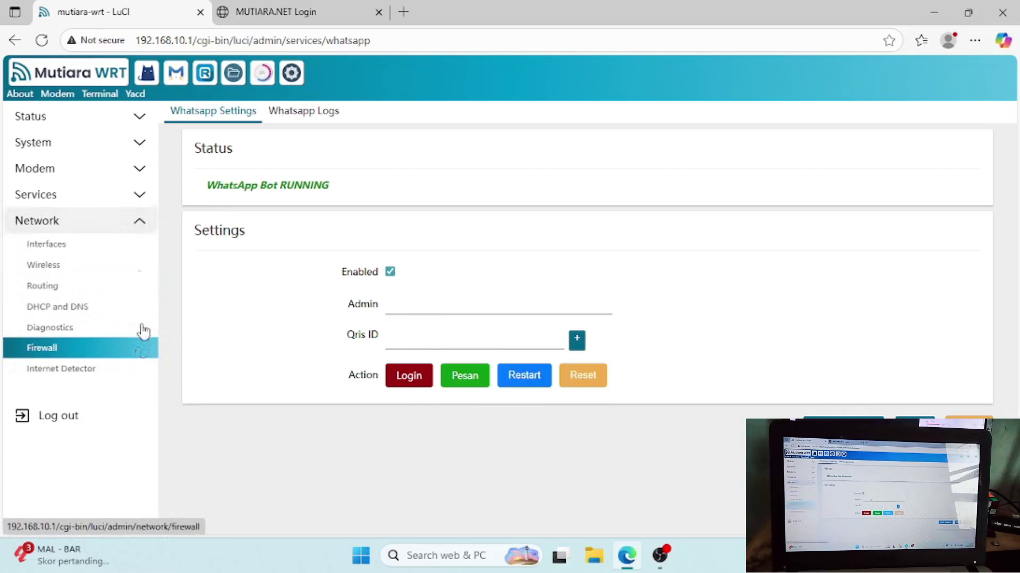
click(117, 254)
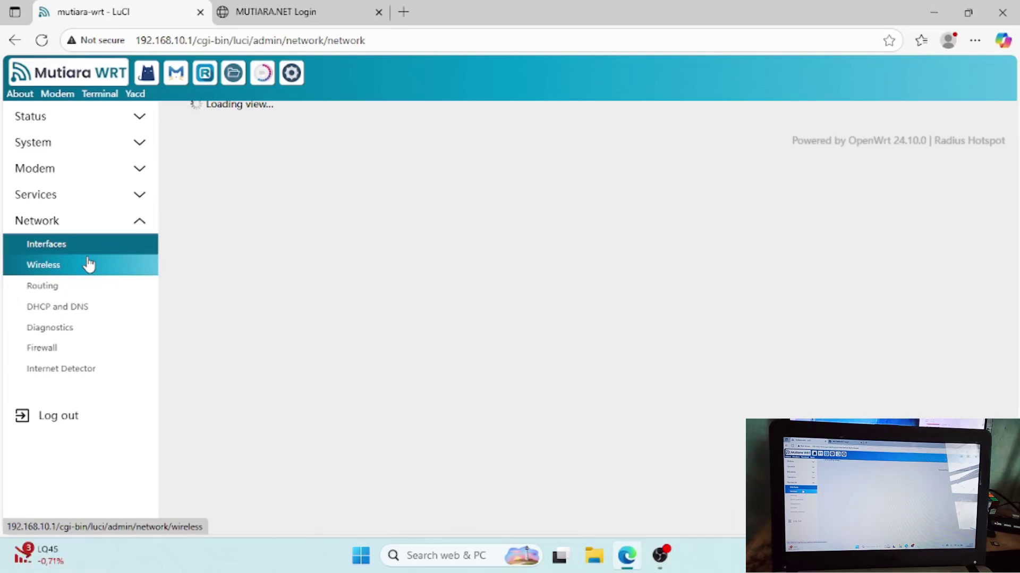
- Retry the Interfaces page via Wireless and recheck the MUTIARA.NET tab until it times out
click(88, 260)
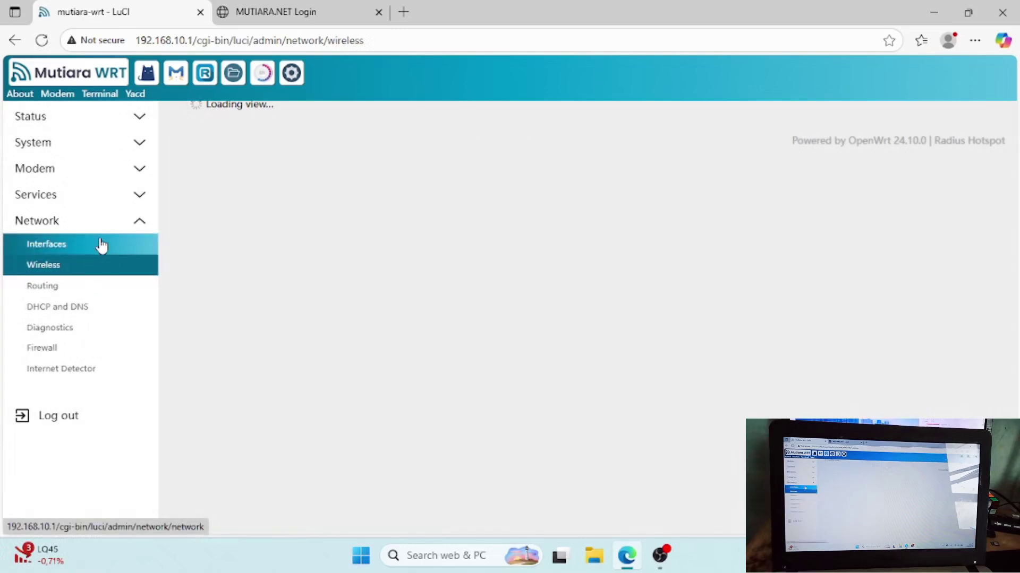
click(101, 245)
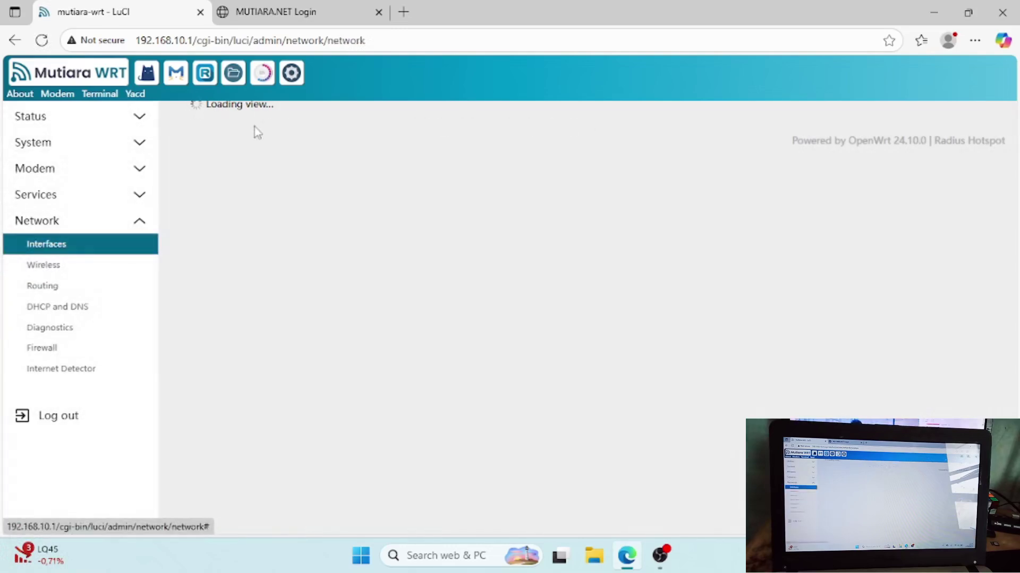
click(311, 14)
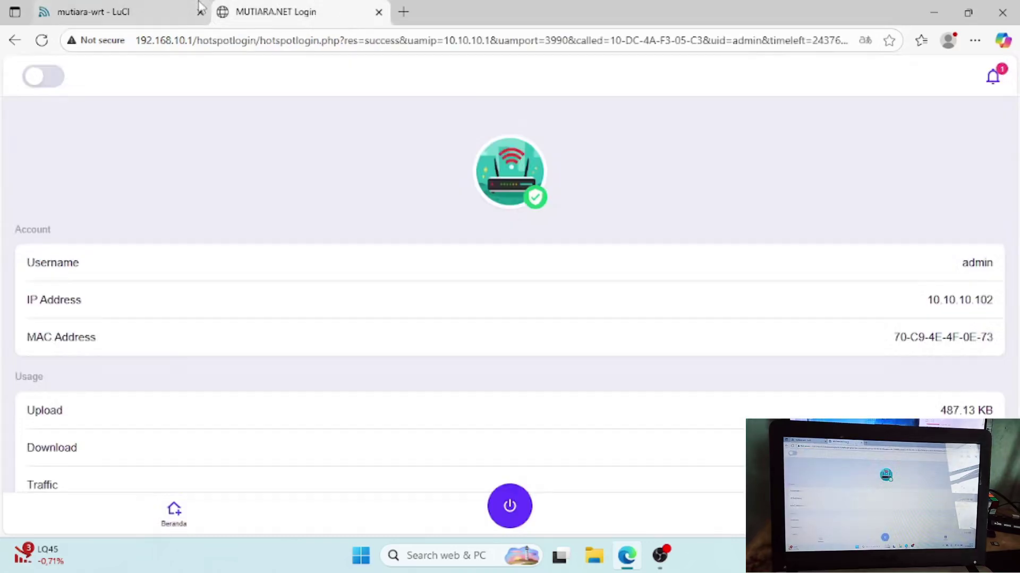
click(161, 10)
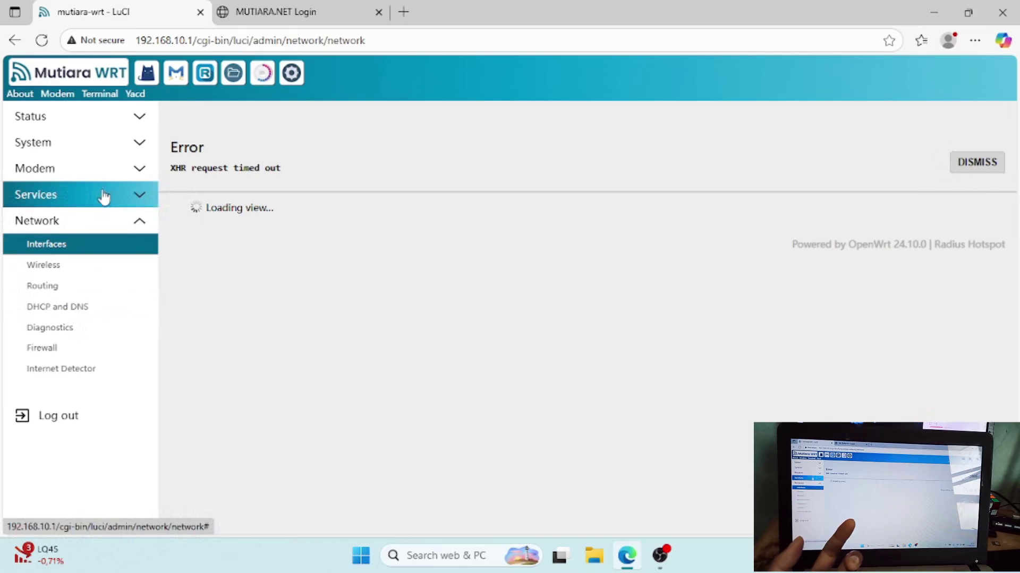
- Expand System and attempt a router shutdown from the Shutdown page
click(136, 144)
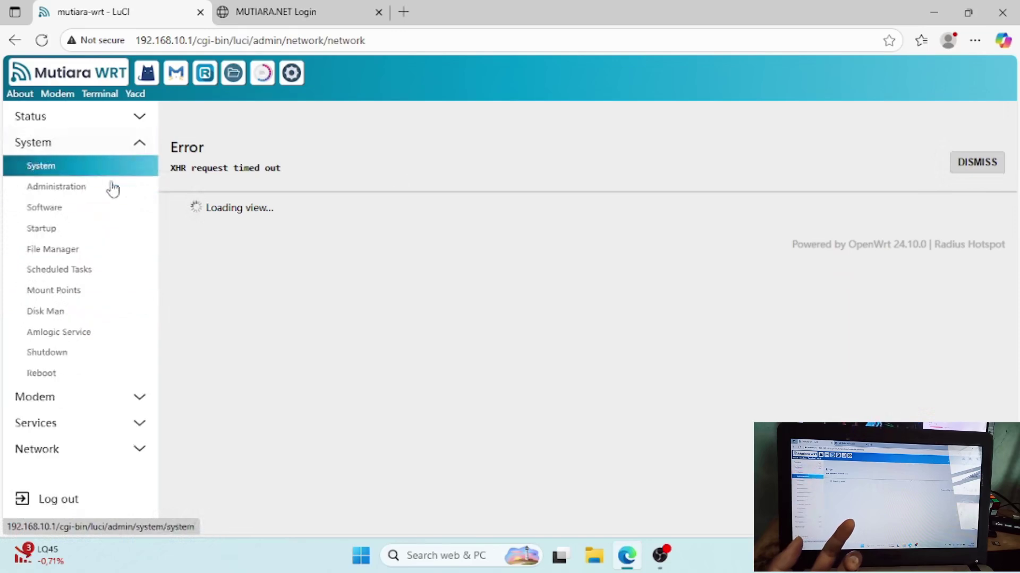
click(62, 364)
click(271, 191)
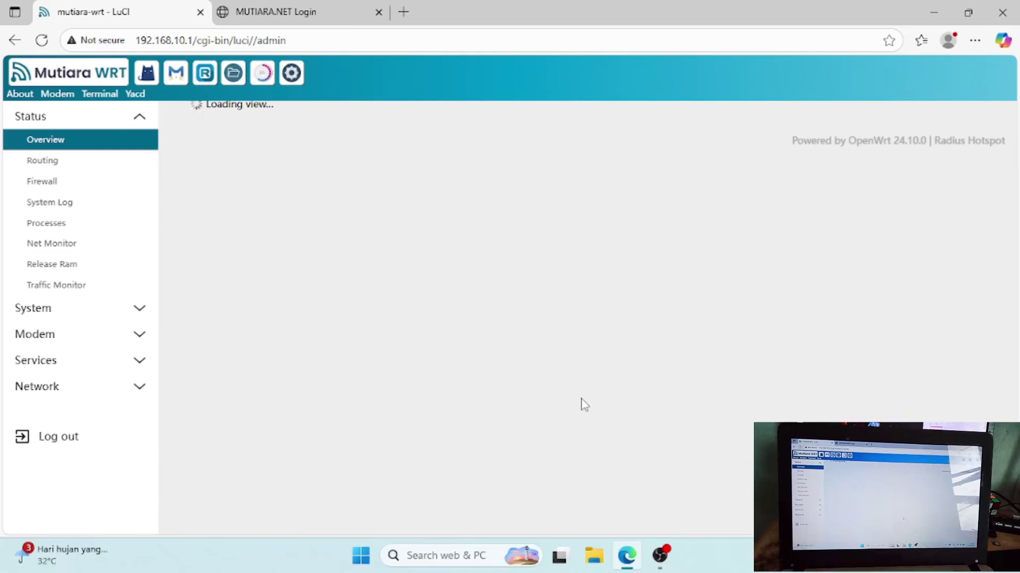
- Check the Wi-Fi network list twice, then expand the System section in LuCI
key(super+a)
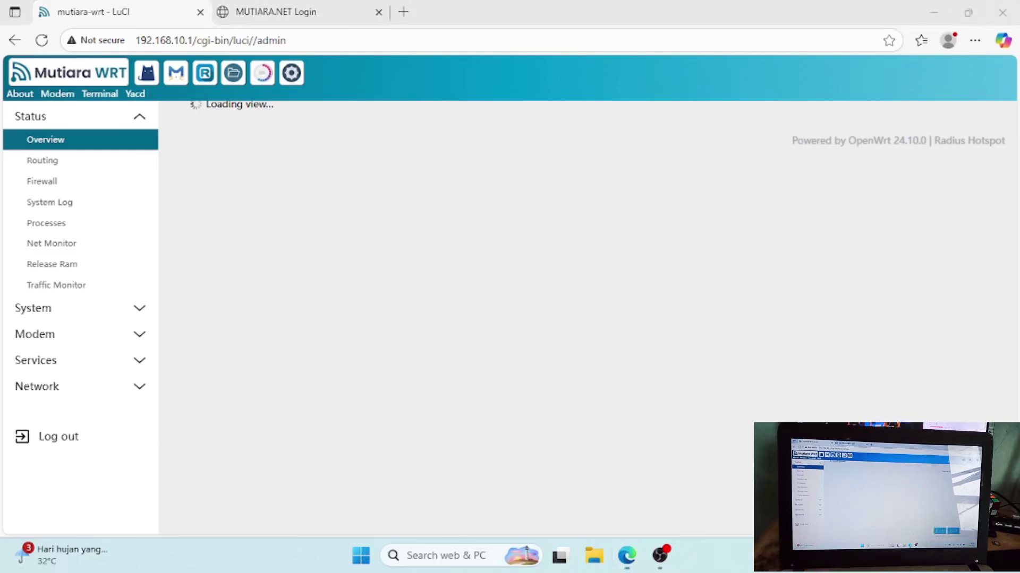
click(827, 284)
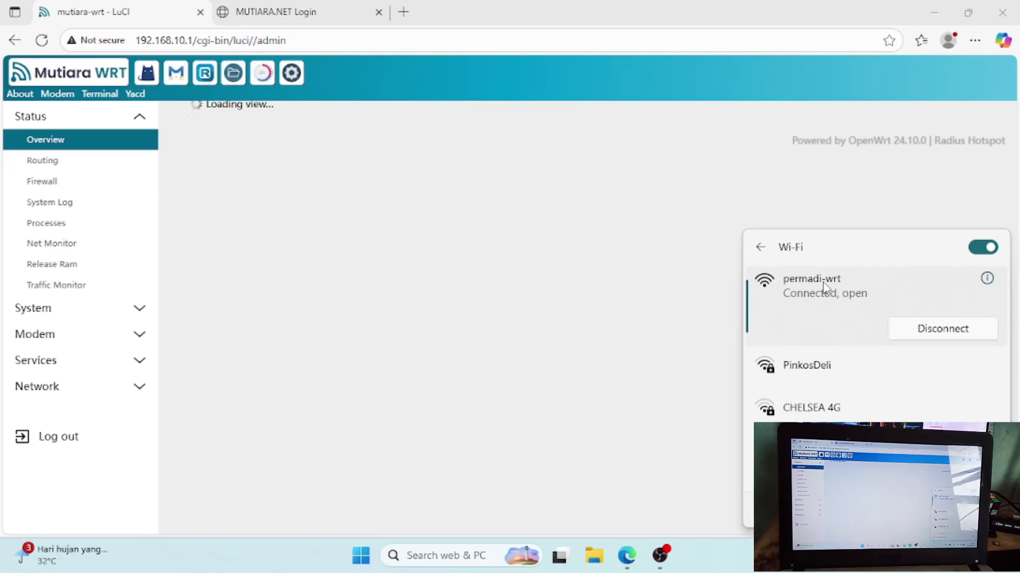
click(634, 245)
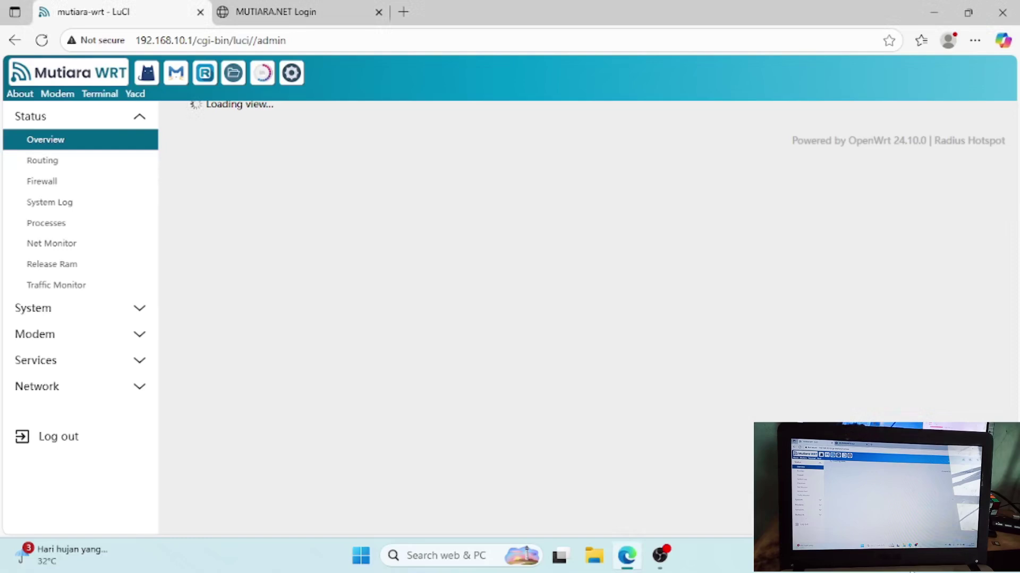
key(super+a)
click(815, 281)
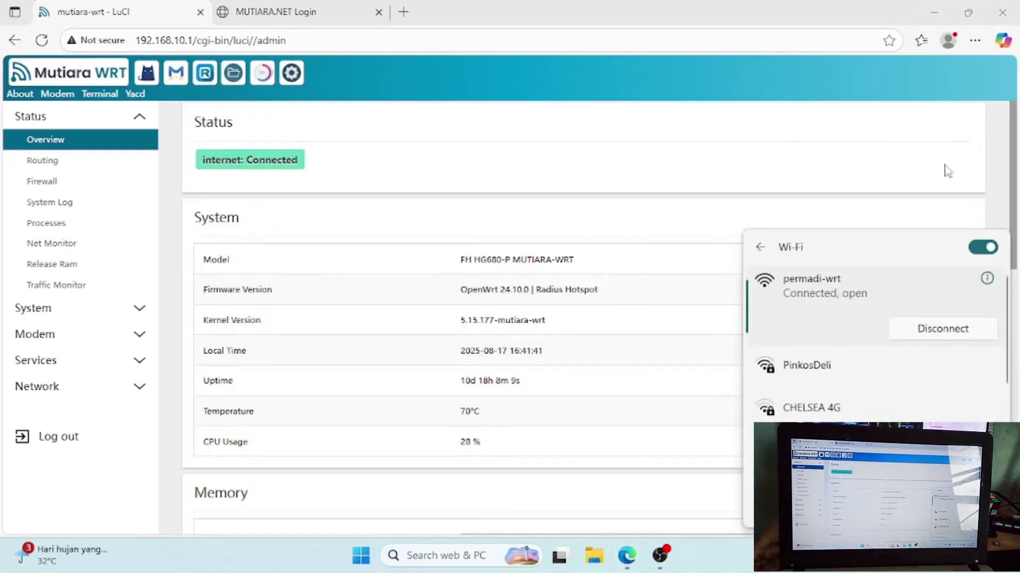
click(958, 170)
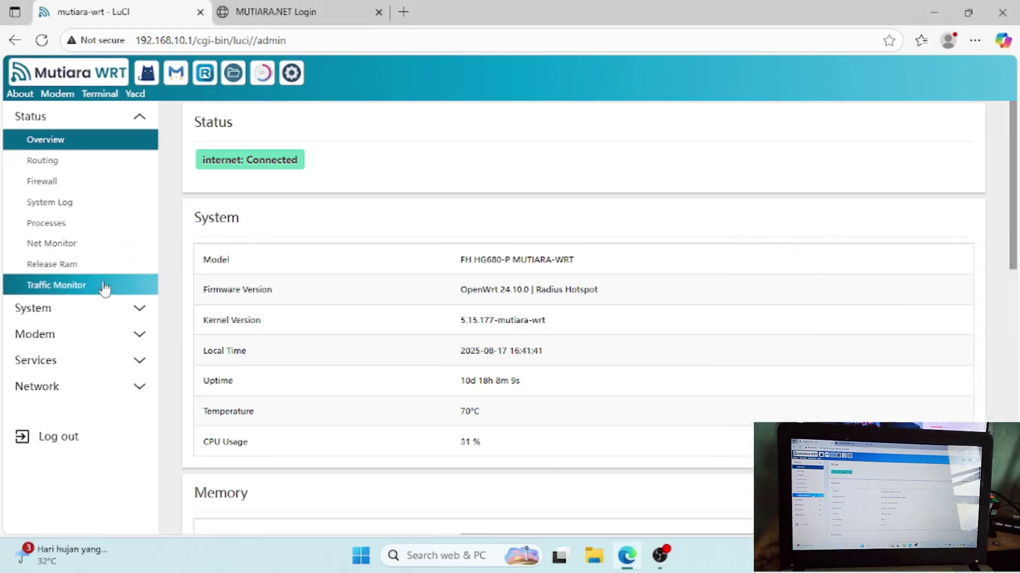
click(100, 308)
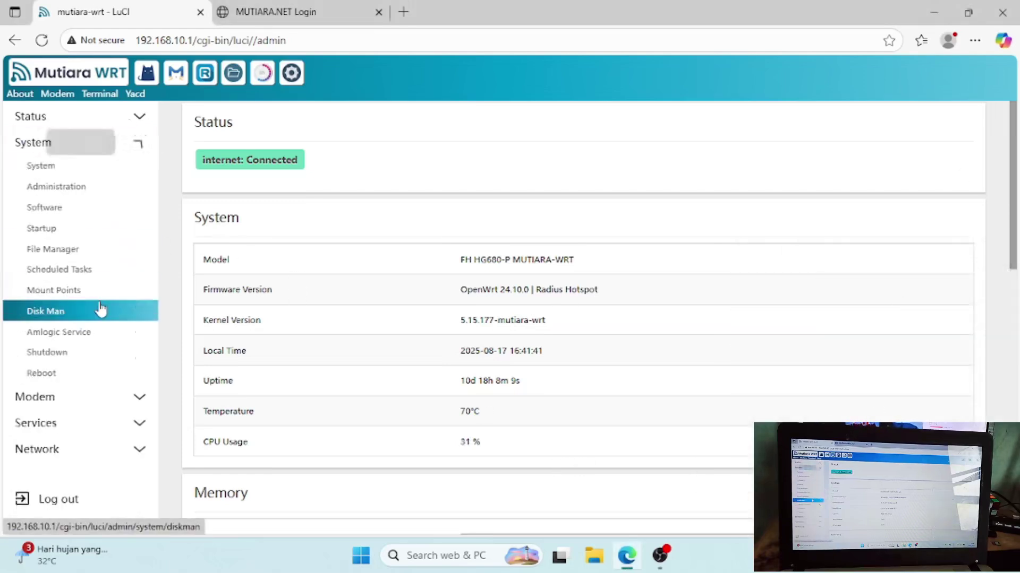
- Shut down the router via System > Shutdown and disconnect the laptop from permadi-wrt
click(83, 363)
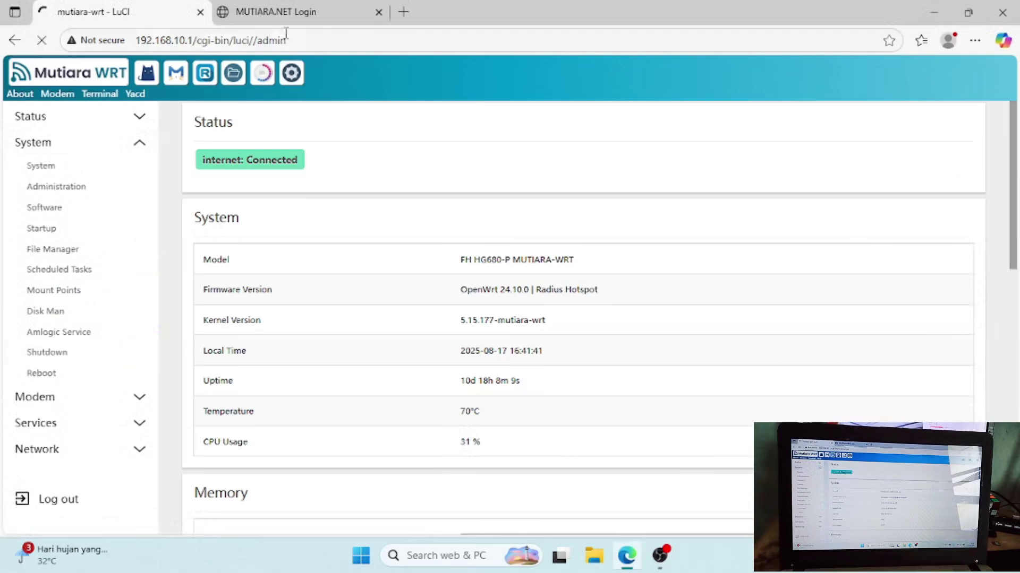
click(943, 555)
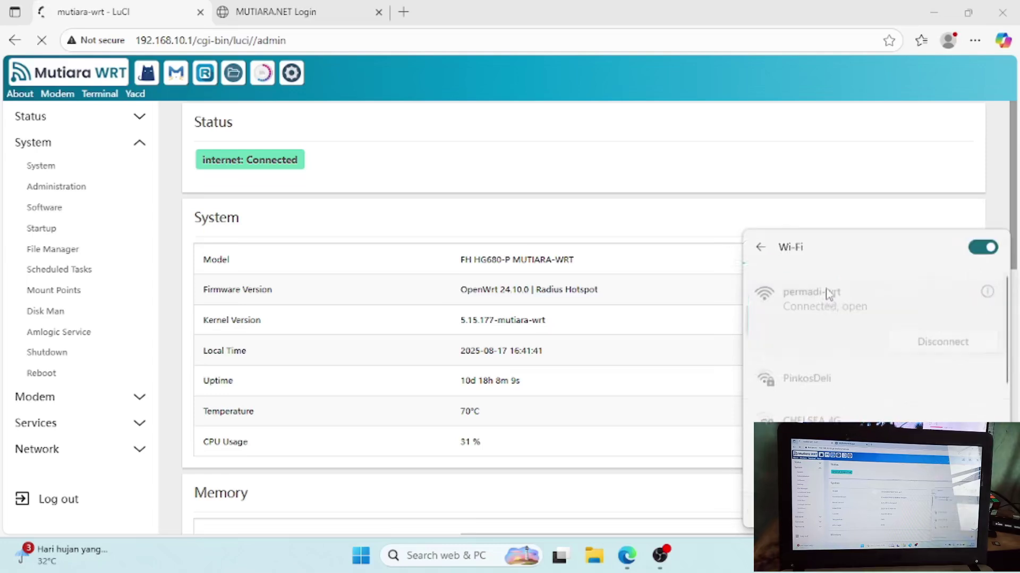
click(762, 248)
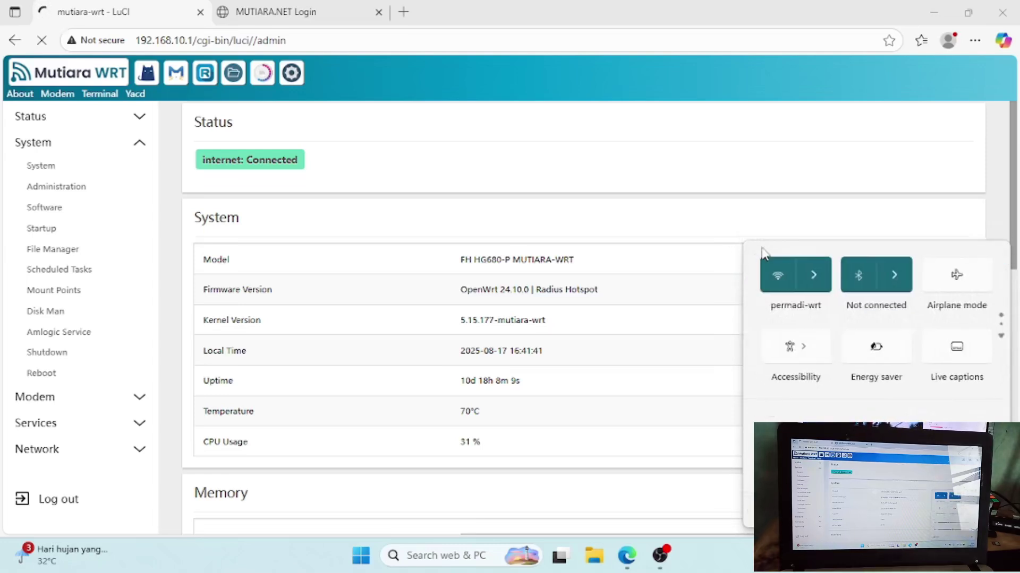
click(807, 277)
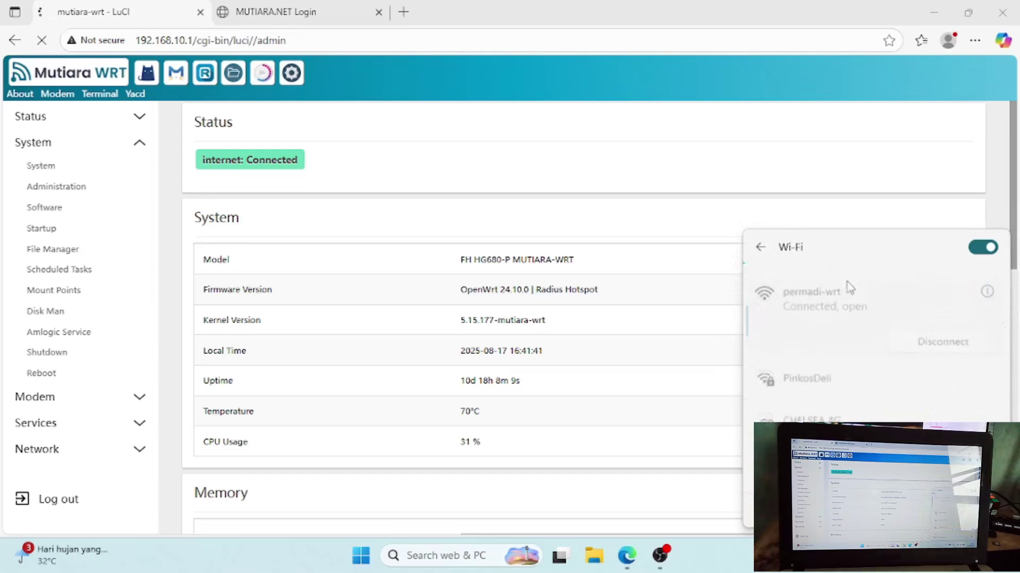
click(927, 328)
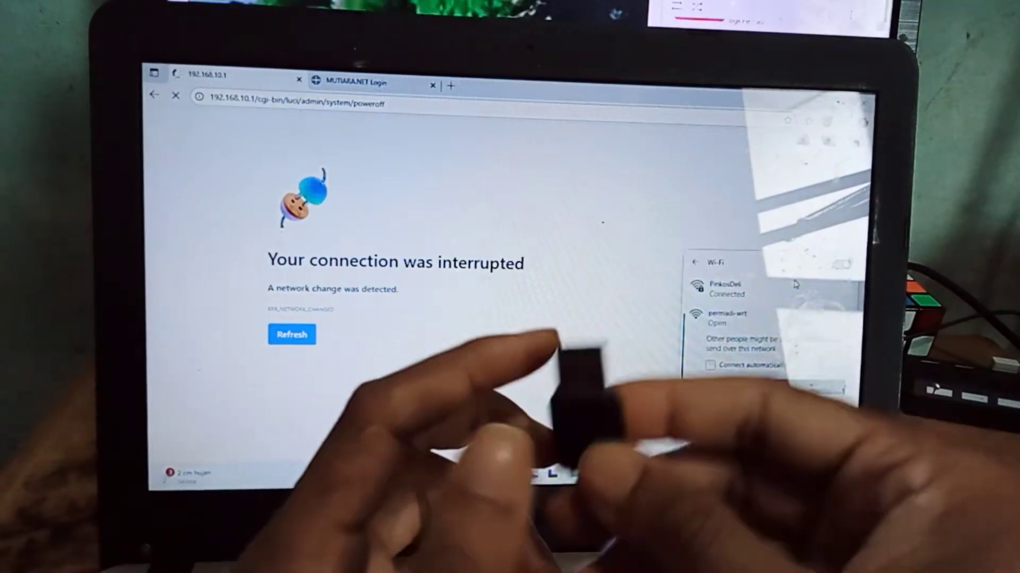
- Close the Wi-Fi flyout and clear the unreachable router page off the screen
click(777, 201)
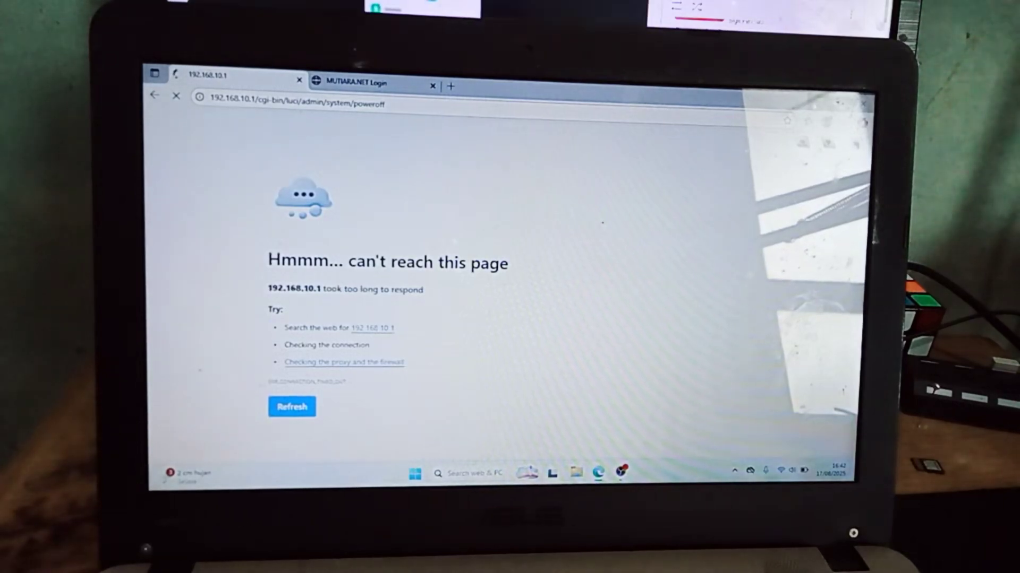
key(super+d)
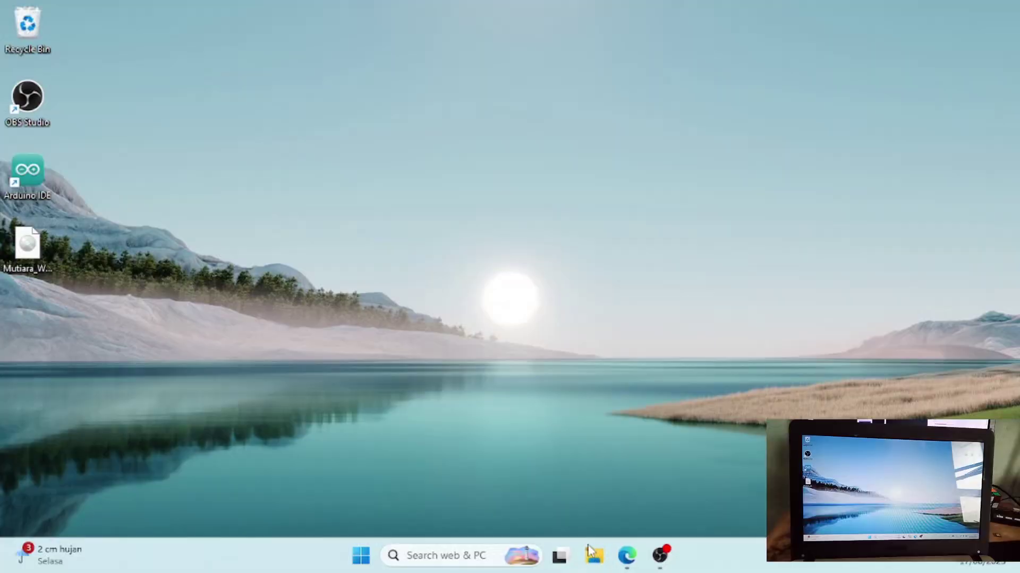
- Show This PC in File Explorer, listing BOOT (E:) and the PermadiNAS drives Y: and Z:
click(593, 555)
click(13, 471)
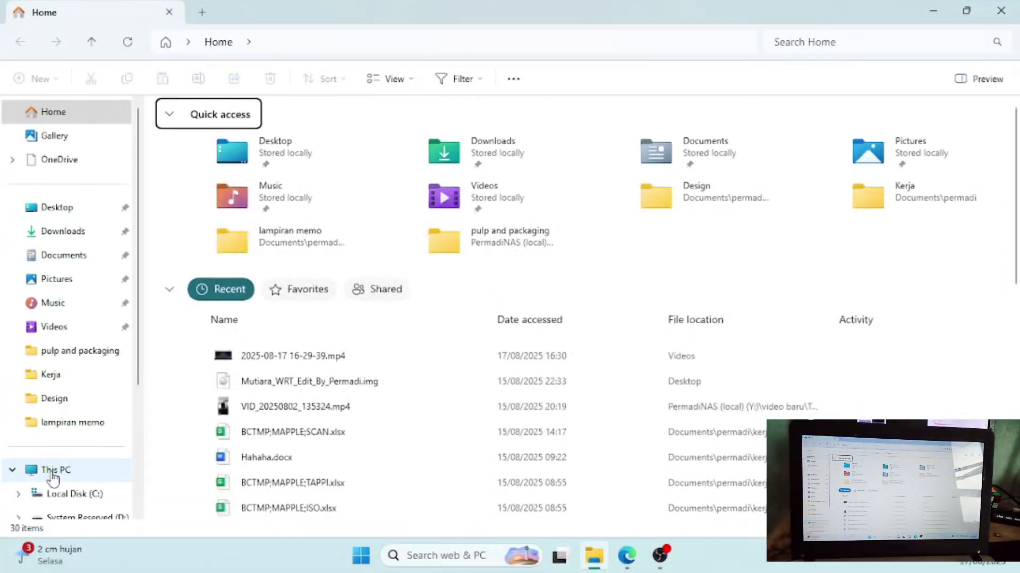
click(53, 476)
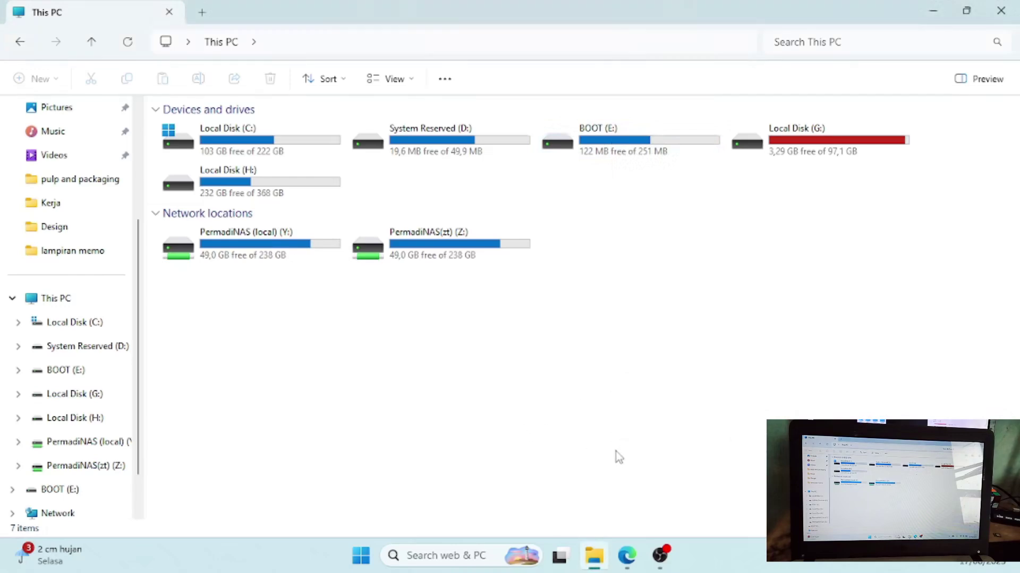
click(360, 555)
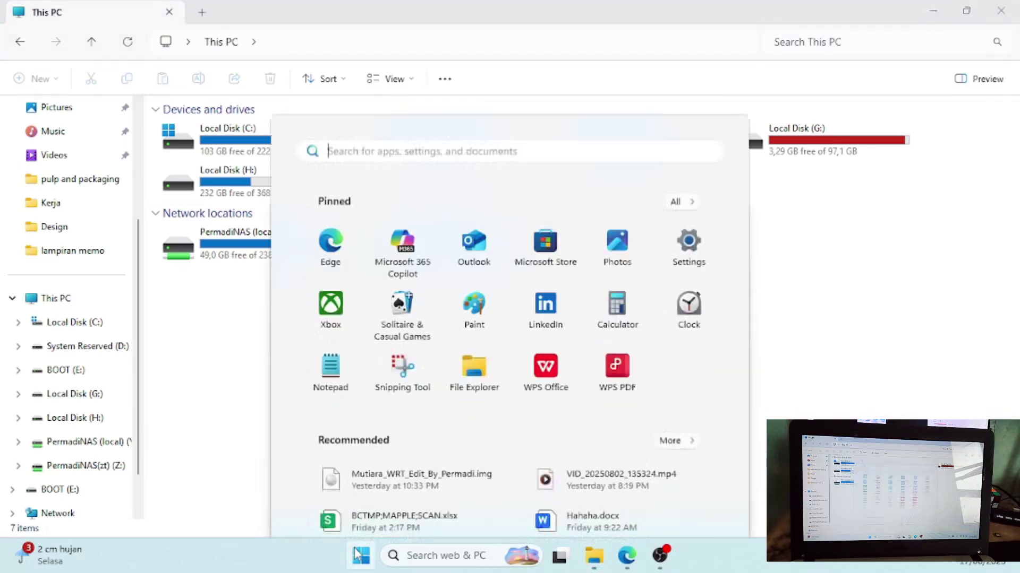
- Search 'win3' in Start and launch Win32 Disk Imager as administrator with device E:\
text(win32DiskImager)
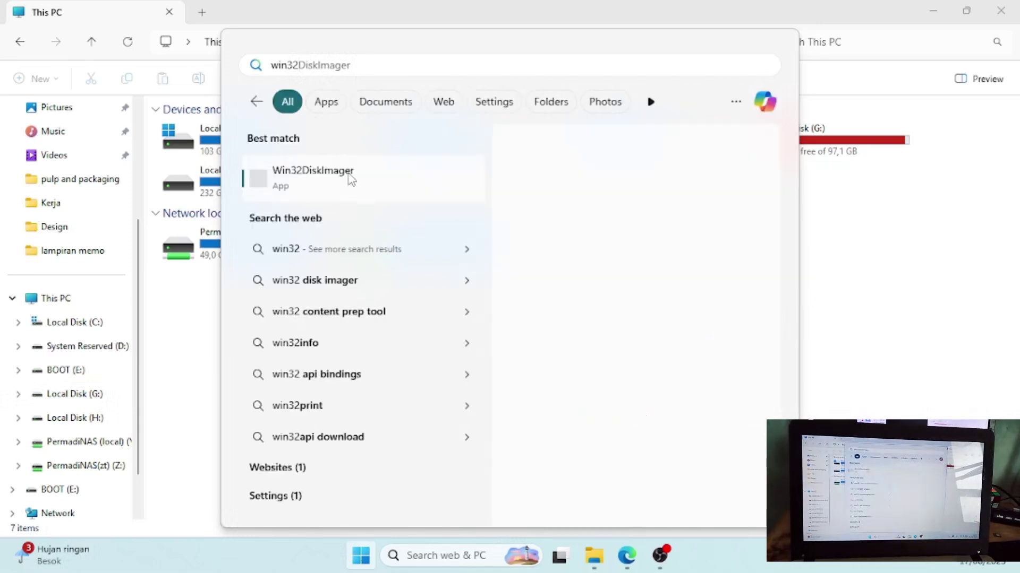
click(350, 179)
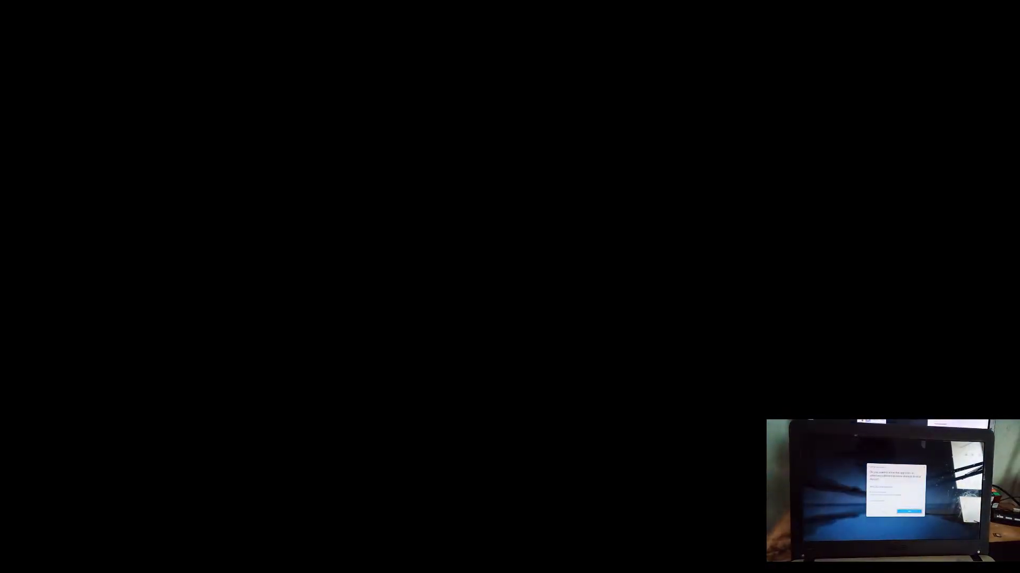
click(445, 410)
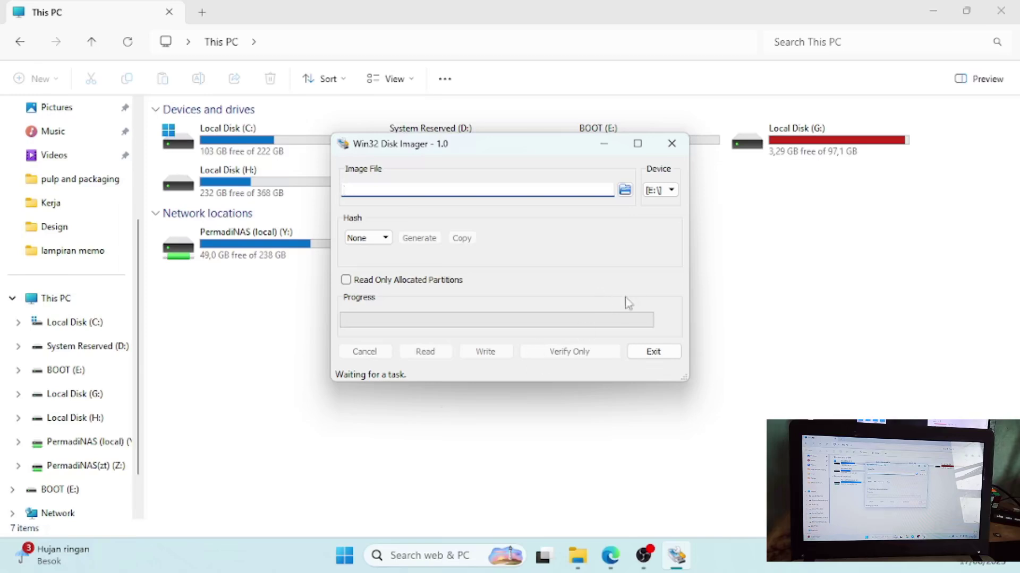
- Keep drive E: as the device and browse for where to save the image file
click(673, 194)
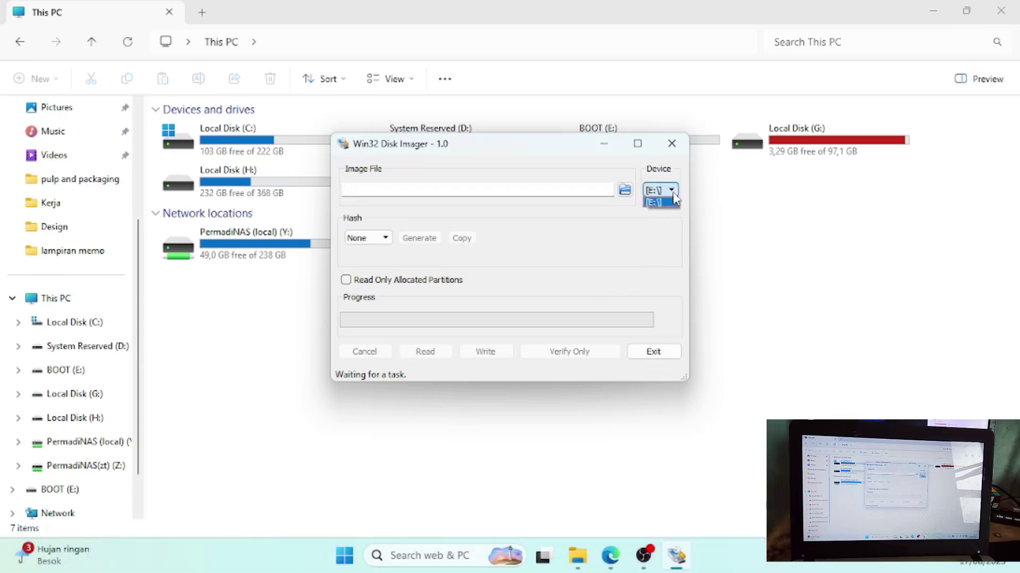
click(549, 151)
drag(549, 150, 591, 185)
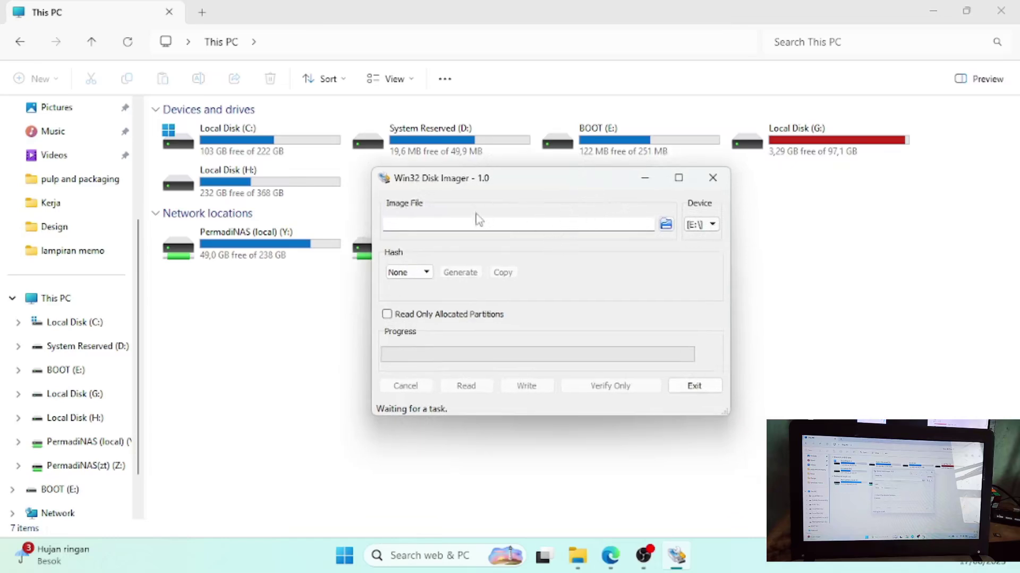
click(666, 226)
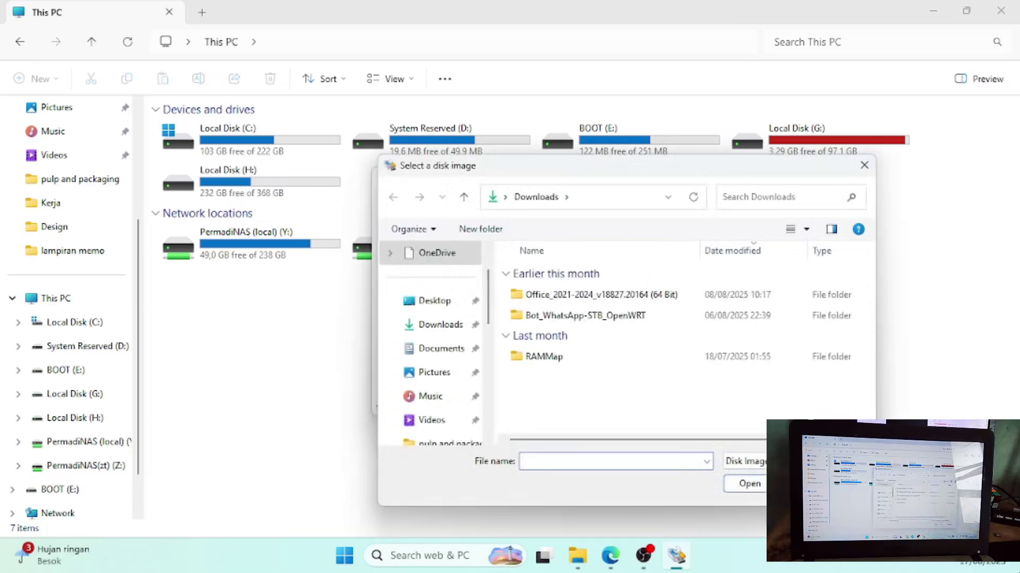
- Delete the old Mutiara image file from the desktop
key(super+d)
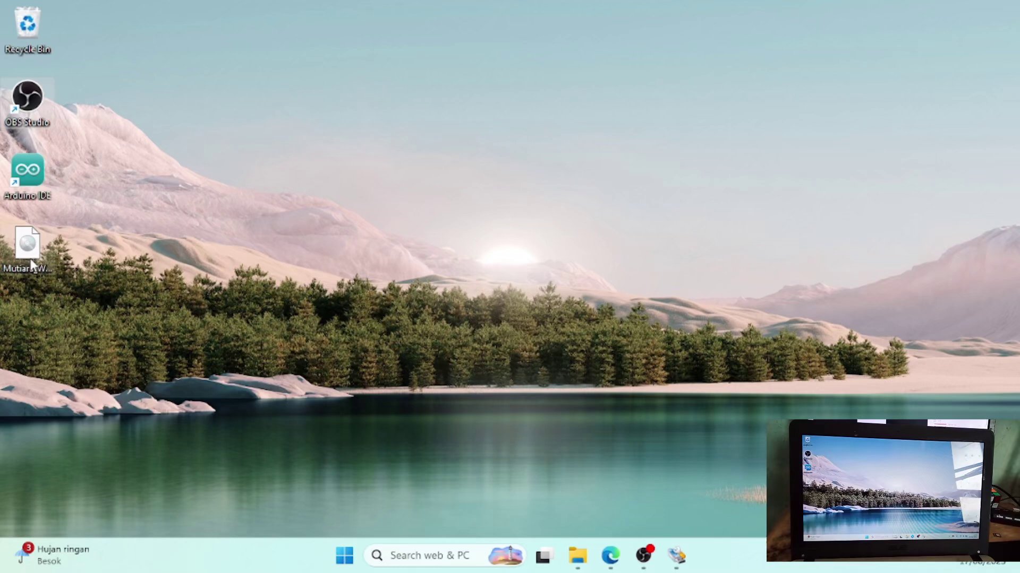
click(30, 260)
key(Delete)
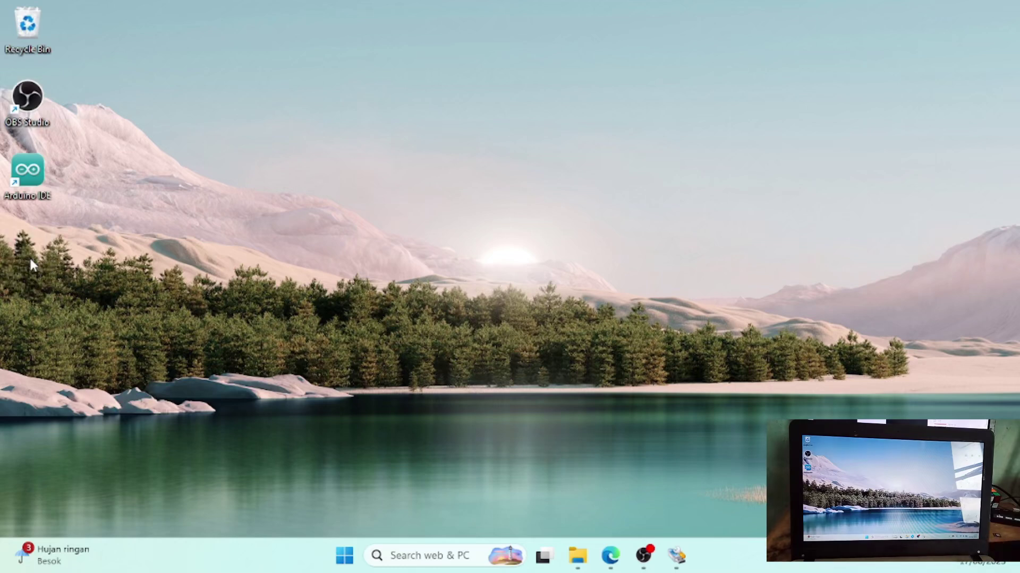
- Set the image file to MutiaraWRT_Modif_BY_PermadiWRT(Freeradius).img on the Desktop
click(675, 555)
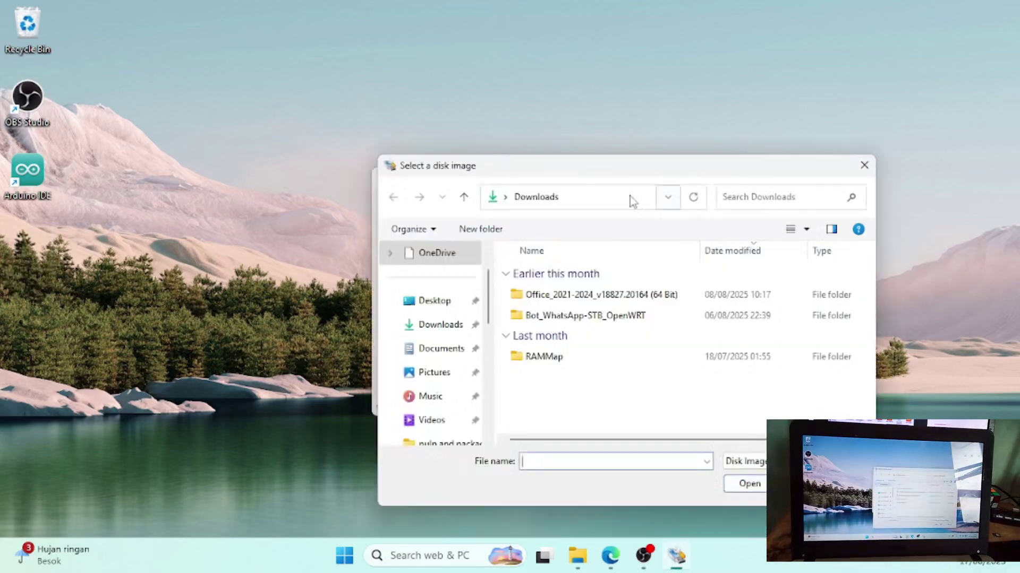
click(421, 304)
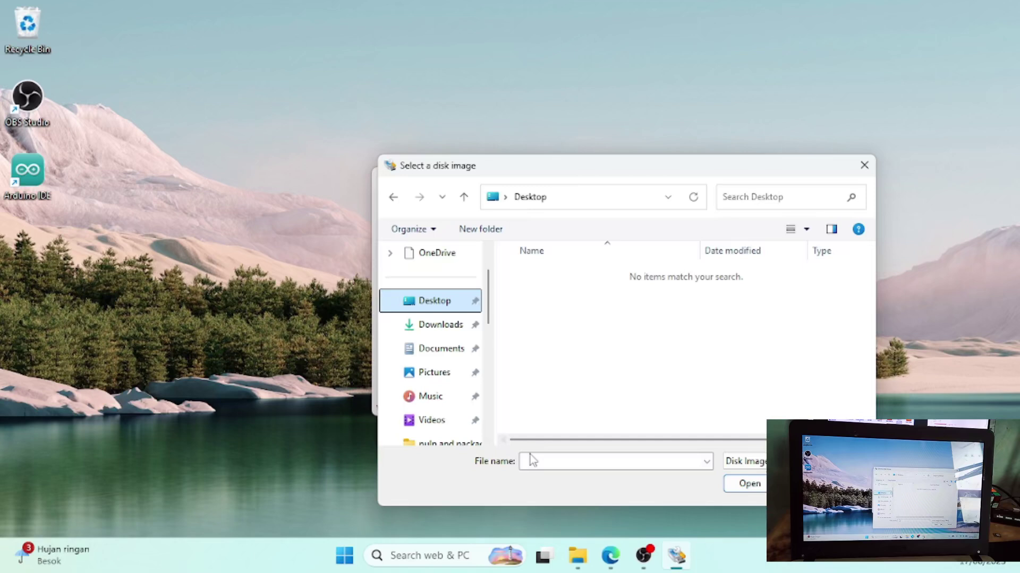
click(531, 461)
text(muti)
key(BackSpace)
key(BackSpace)
key(BackSpace)
key(BackSpace)
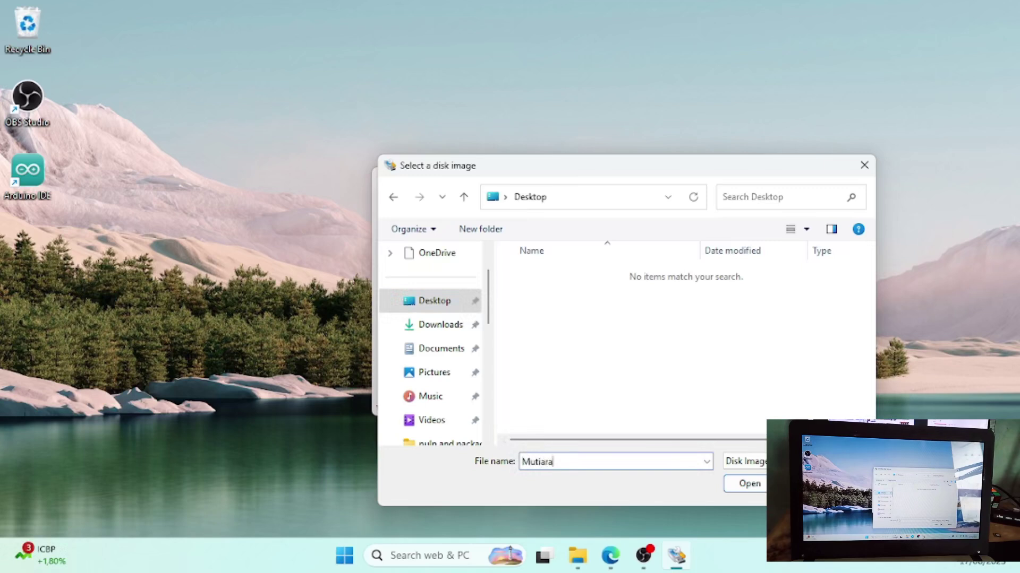
text(MutiaraWRT_Modif_BY_PermadiWRT)
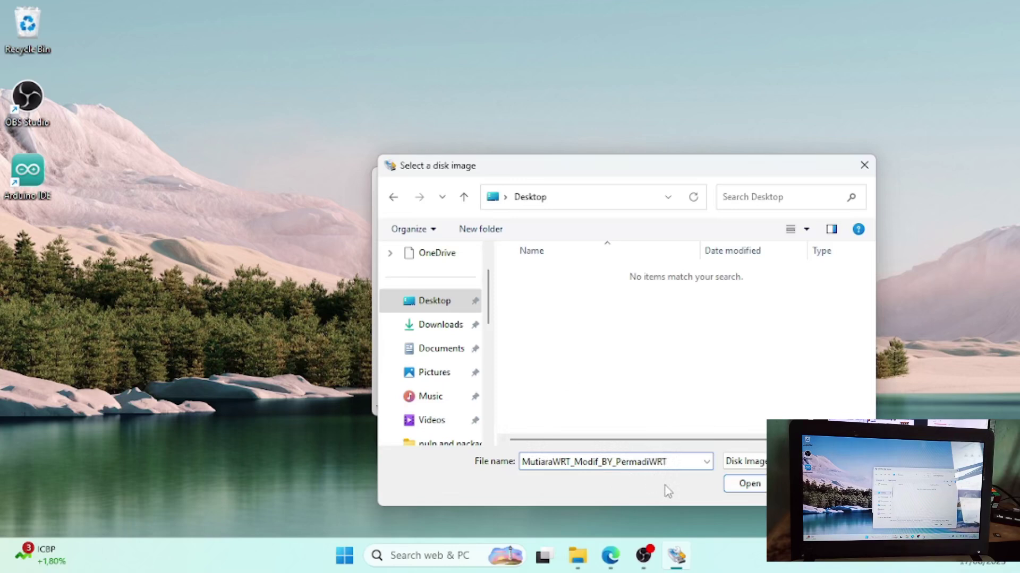
text((Freeradu)
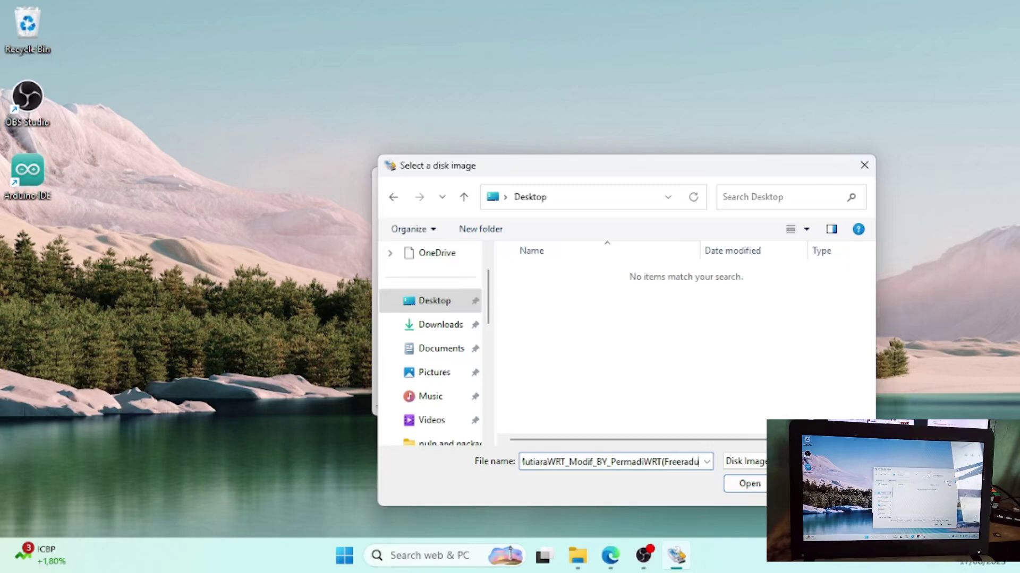
key(BackSpace)
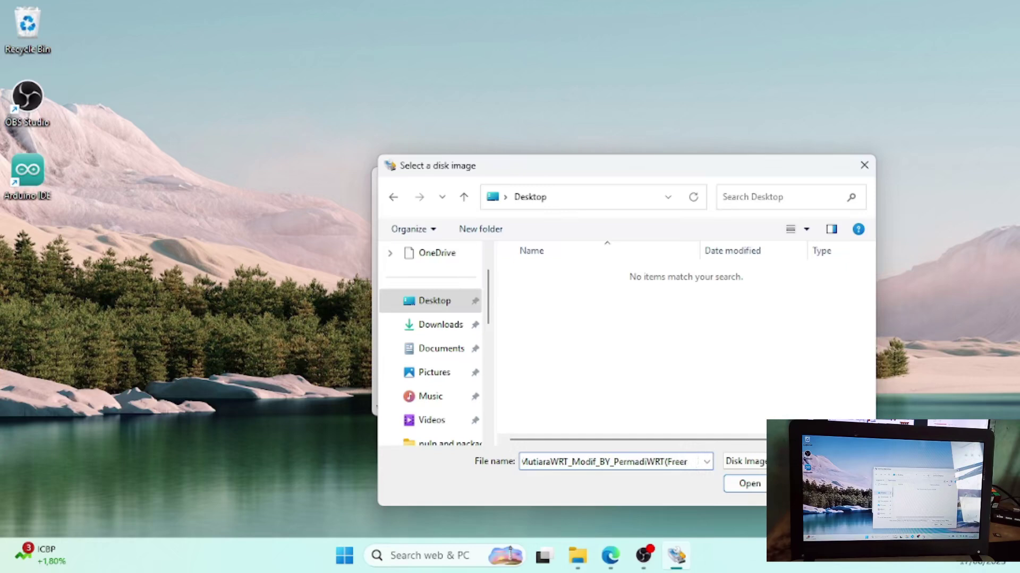
text(ius))
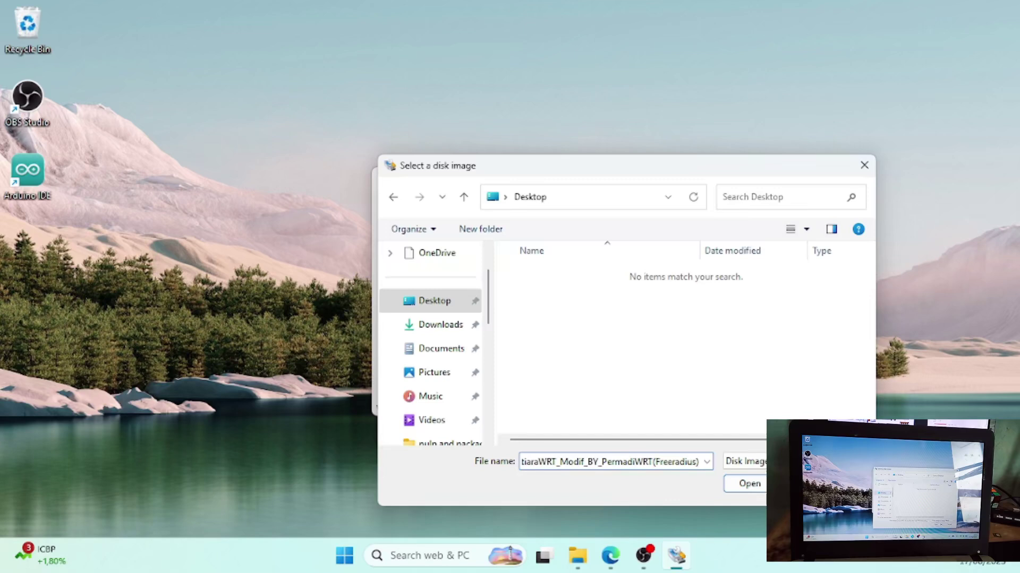
text(.)
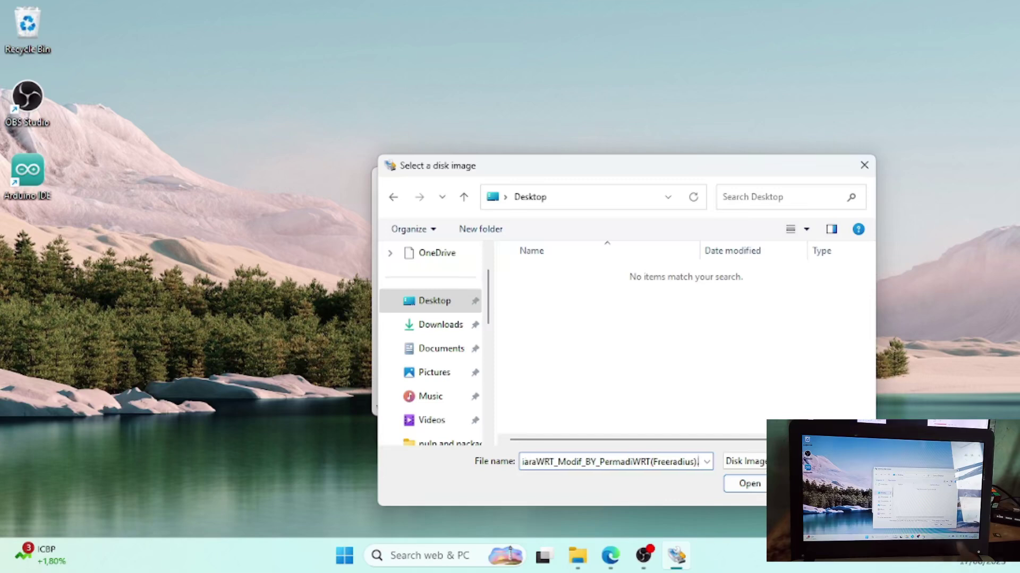
text(img)
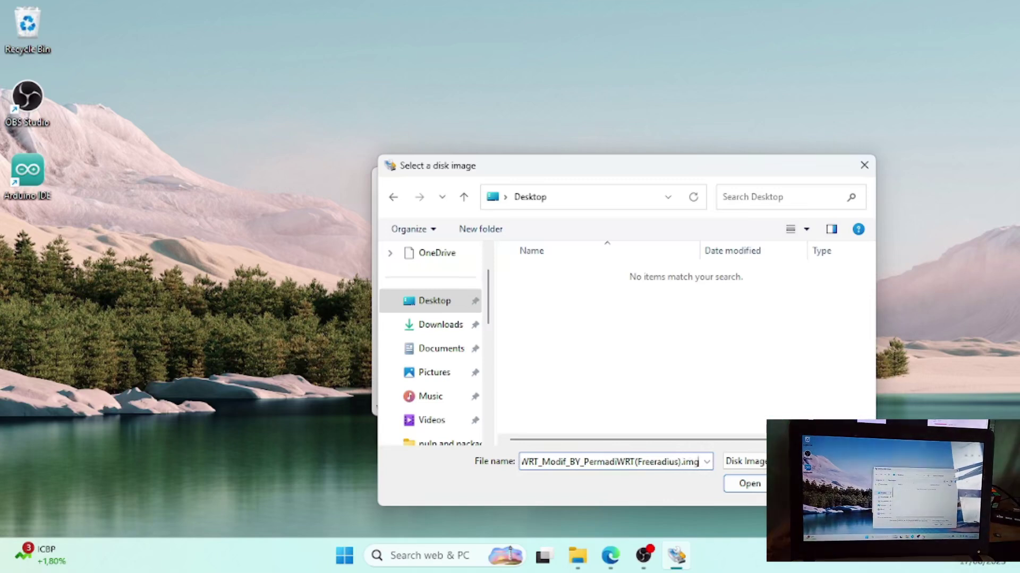
click(738, 485)
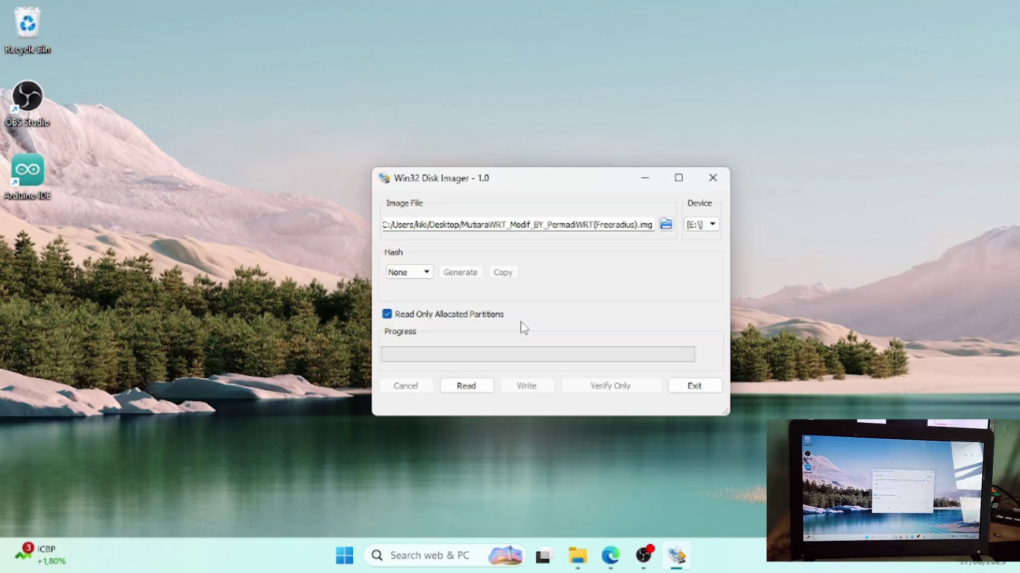
- Leave the hash at None and start reading drive E: into the image
click(427, 273)
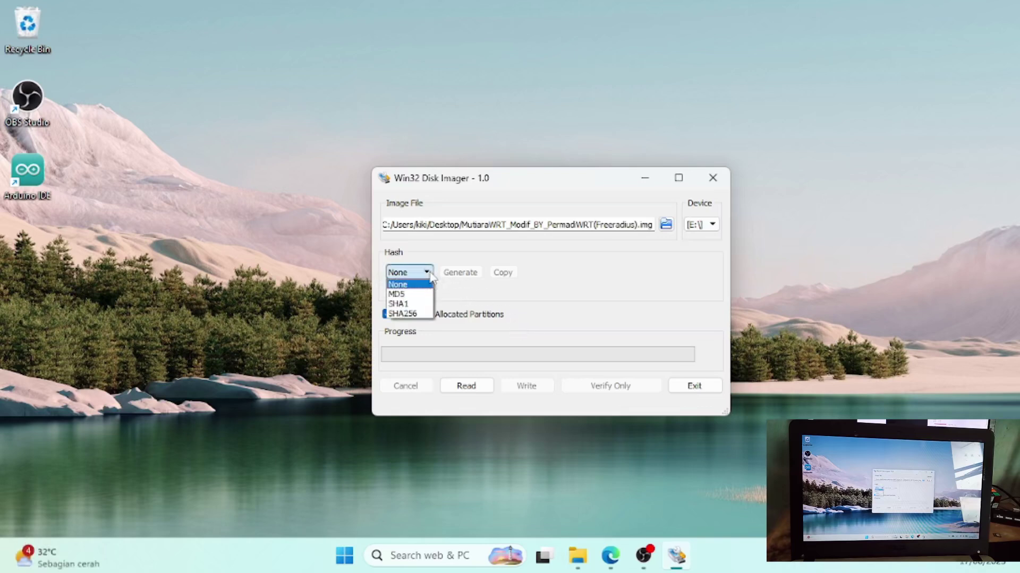
click(430, 274)
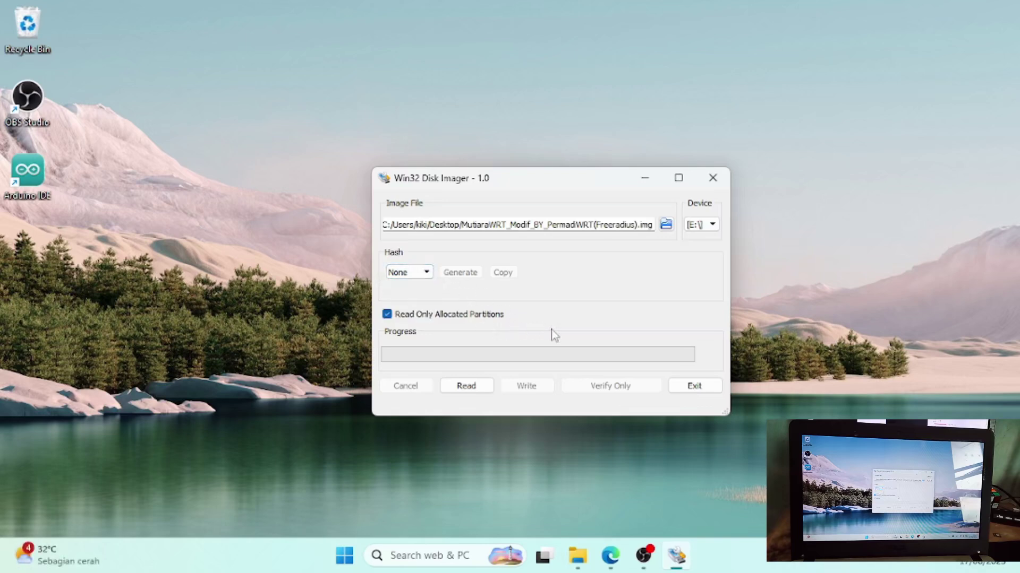
click(460, 387)
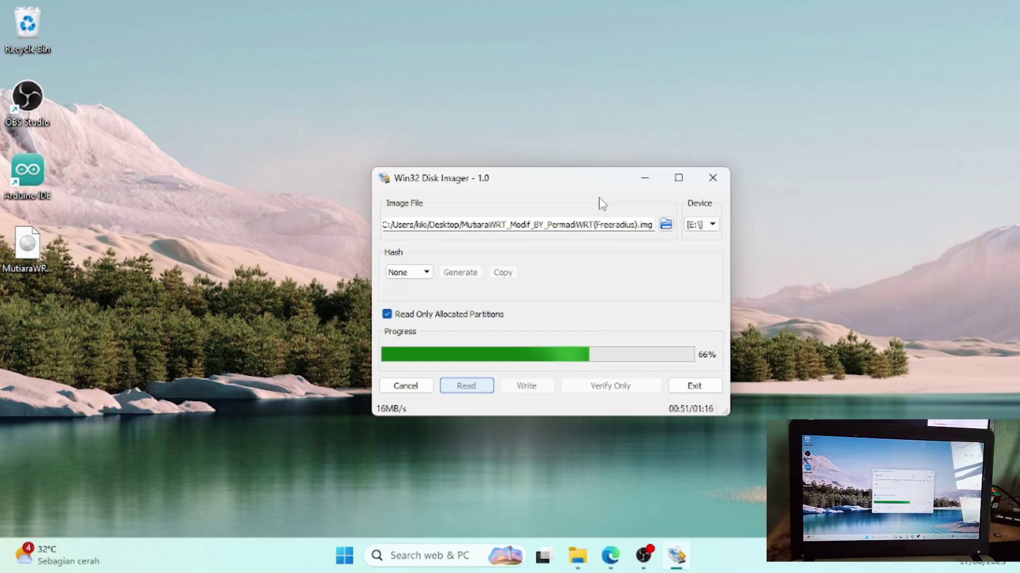
- Wait for the read of drive E: to finish and dismiss the Read Successful message
drag(572, 174, 538, 75)
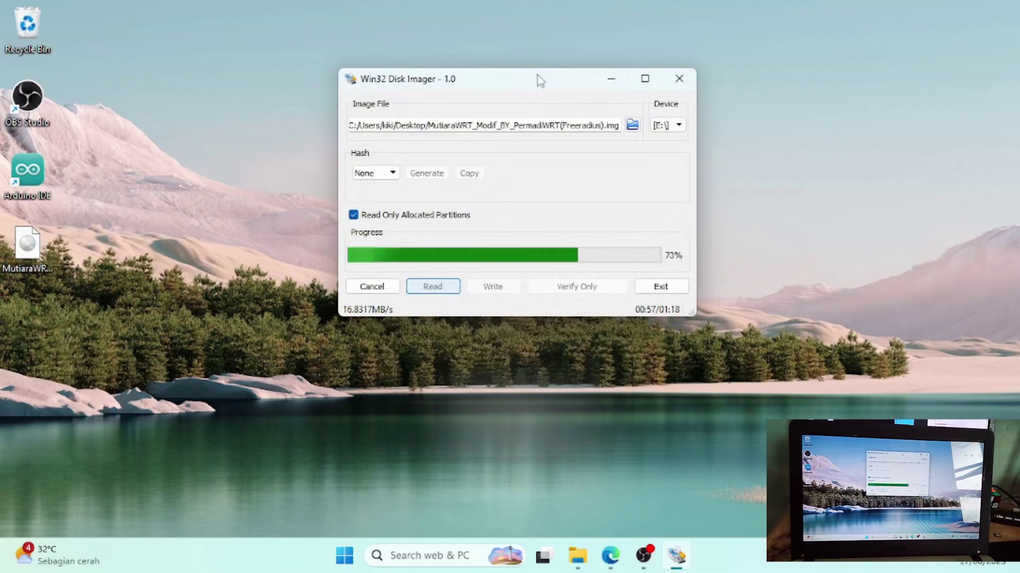
drag(552, 81, 546, 108)
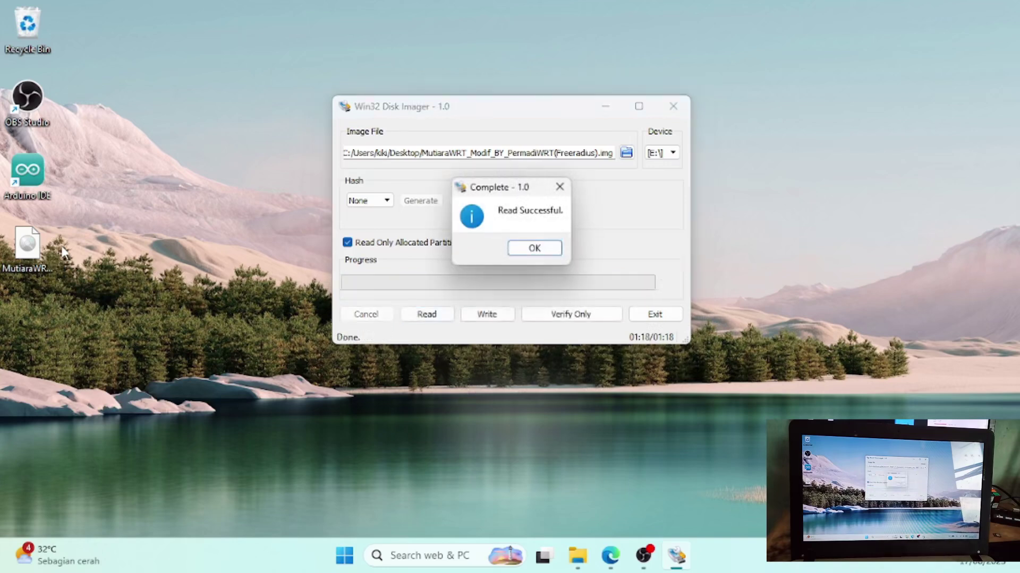
click(534, 248)
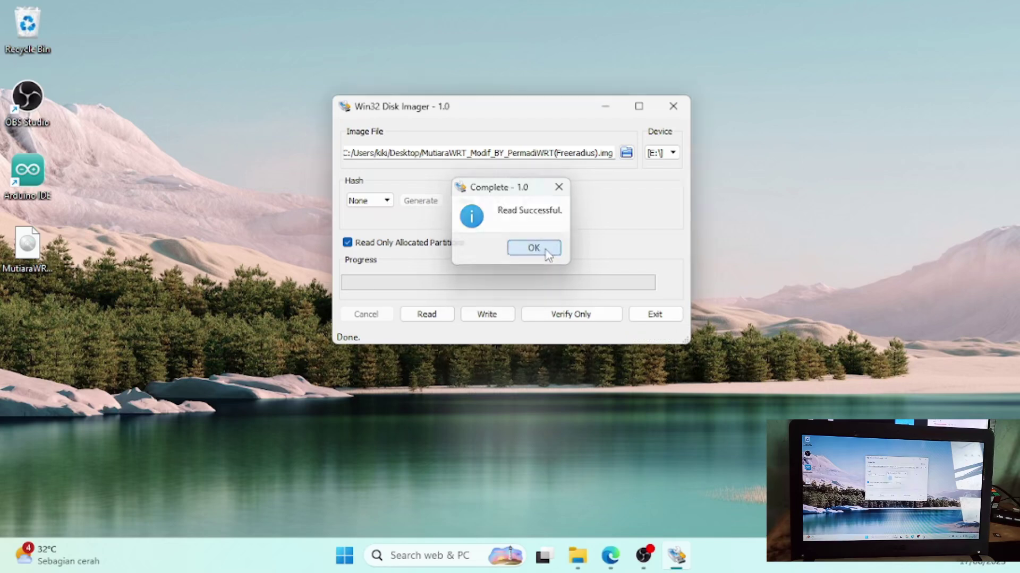
- Show the Desktop folder, widen the Name column, and select the new .img disc image
click(582, 560)
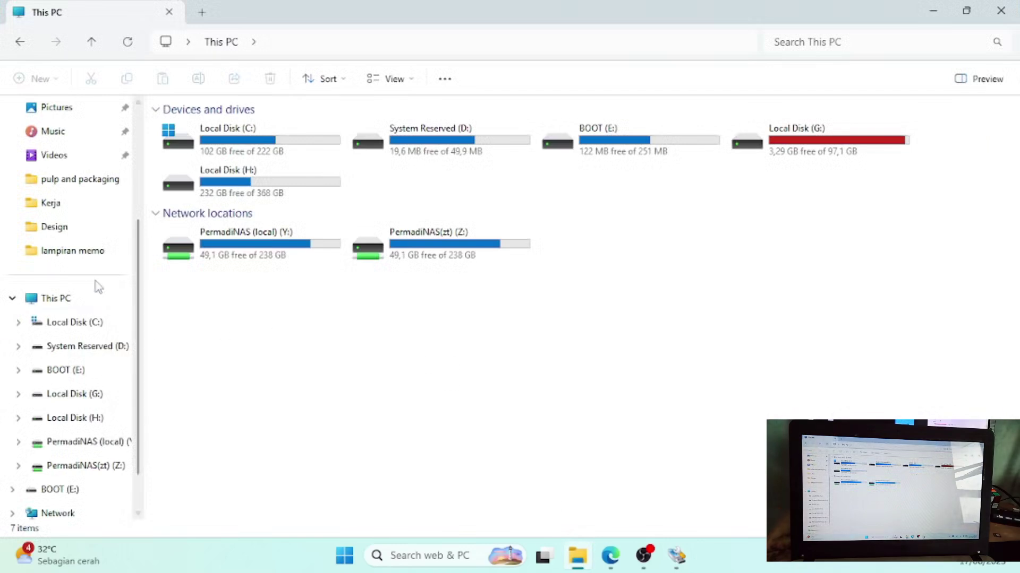
scroll(72, 158, up, 2)
click(70, 173)
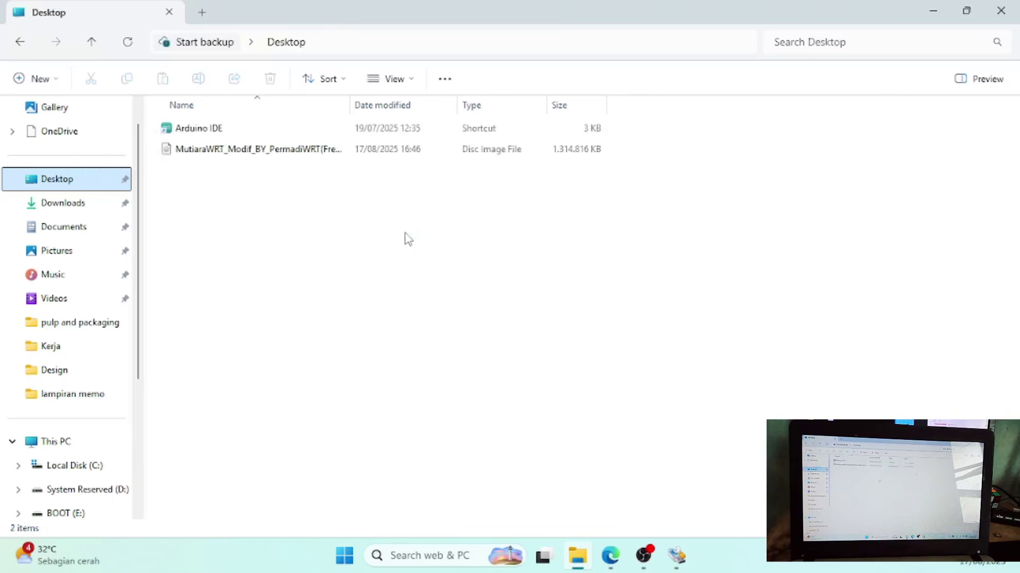
drag(349, 107, 556, 135)
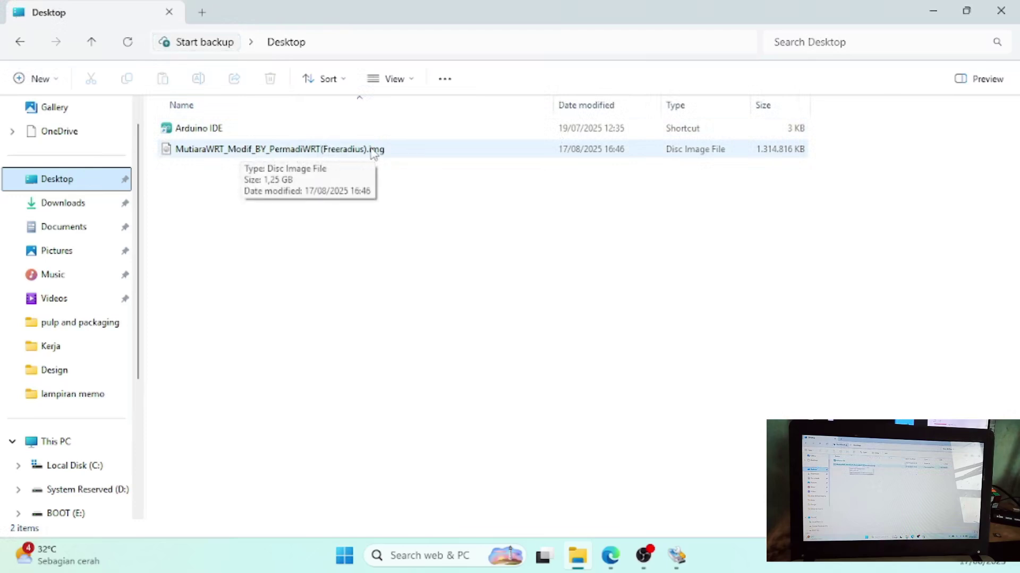
click(718, 226)
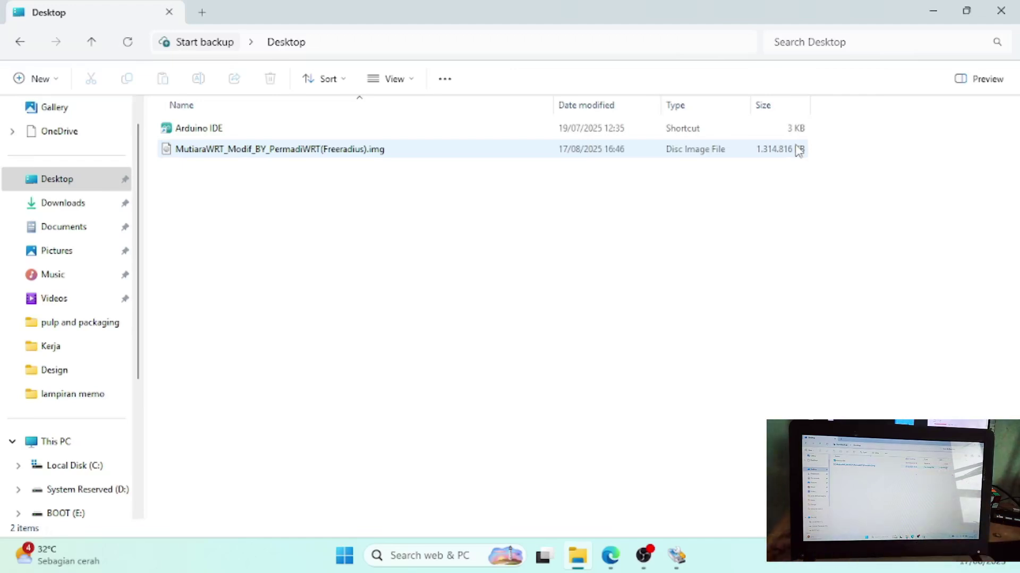
click(430, 151)
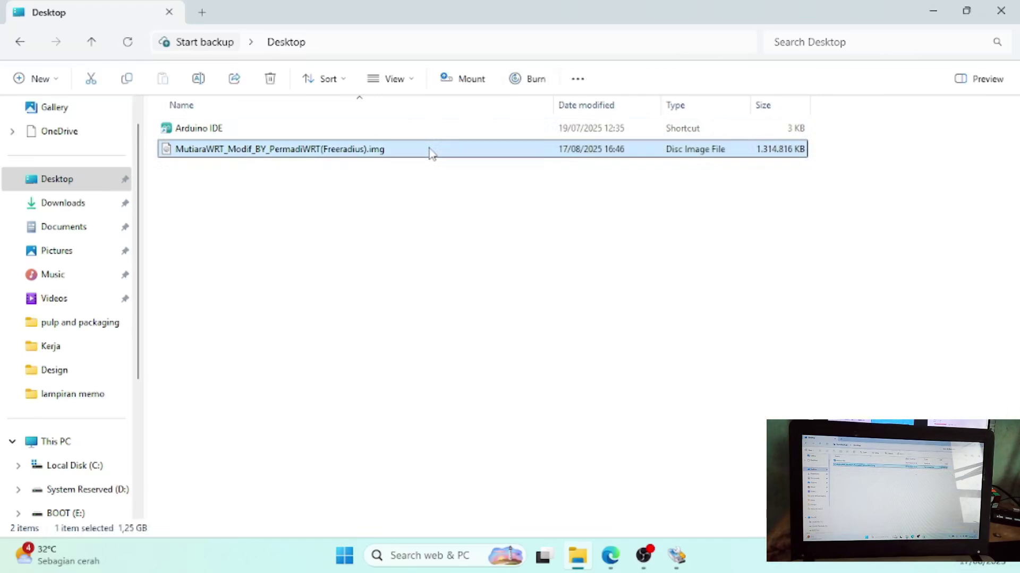
- Add the .img to MutiaraWRT_Modif_BY_PermadiWRT(Freeradius).rar with WinRAR's context menu
key(Menu)
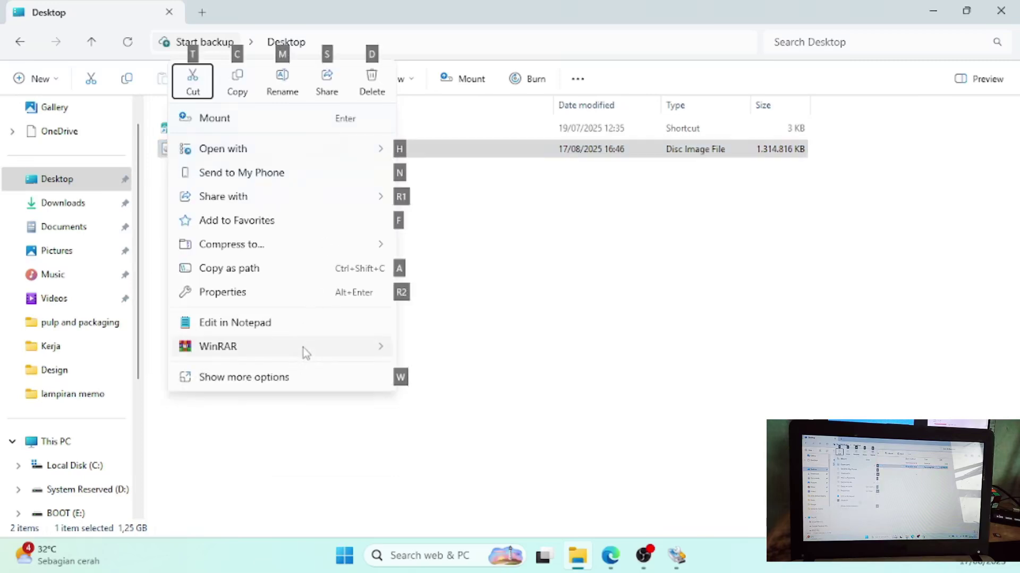
mouse_move(305, 353)
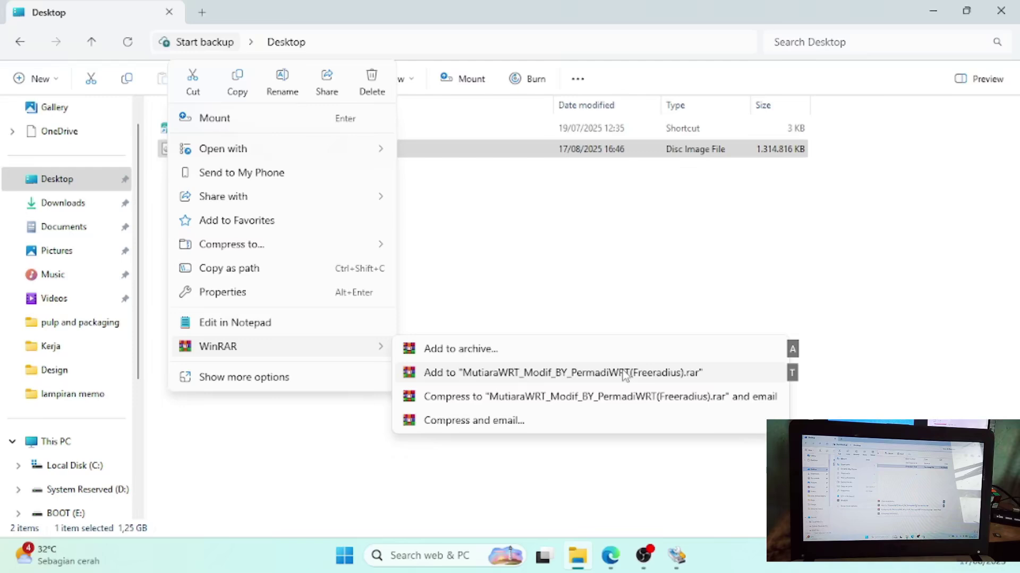
click(657, 377)
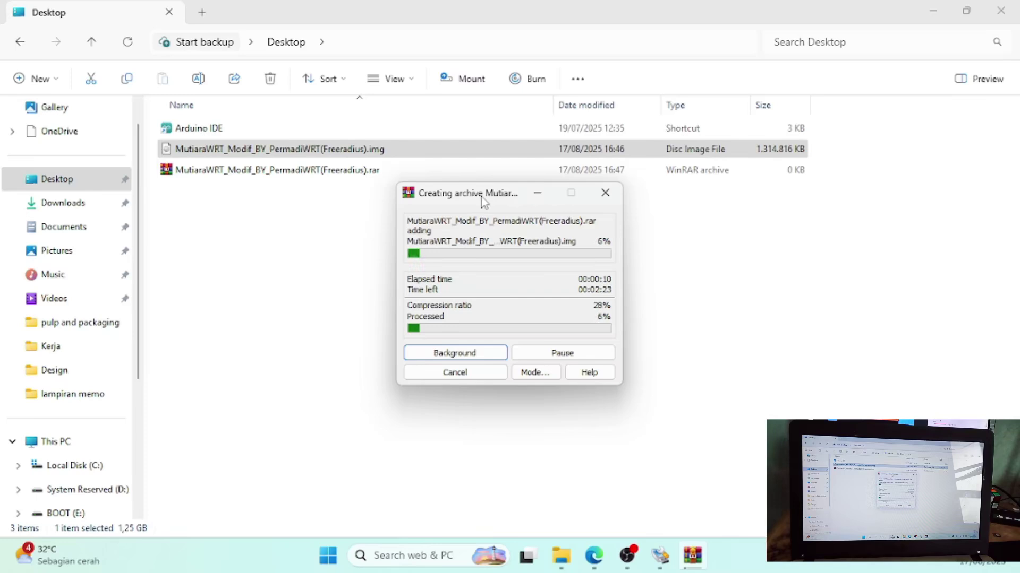
click(454, 353)
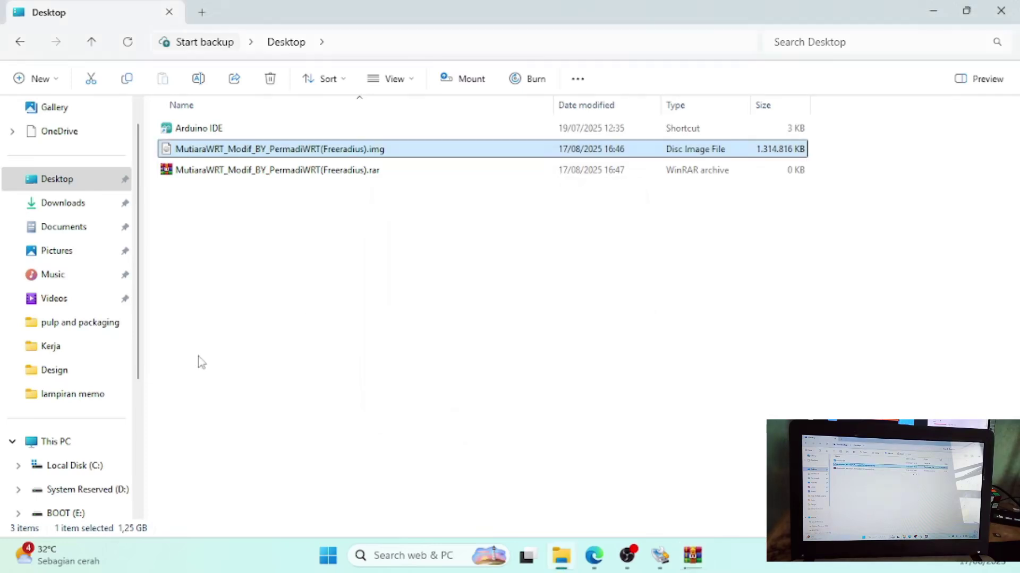
- Open BOOT (E:) from This PC and scroll through its dtb, extlinux and boot files
click(49, 450)
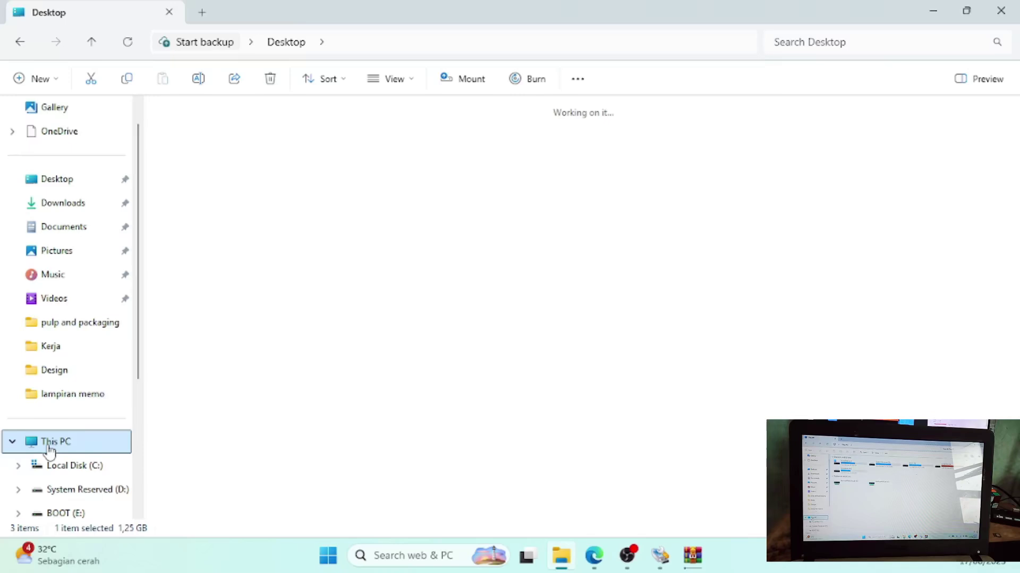
double_click(592, 150)
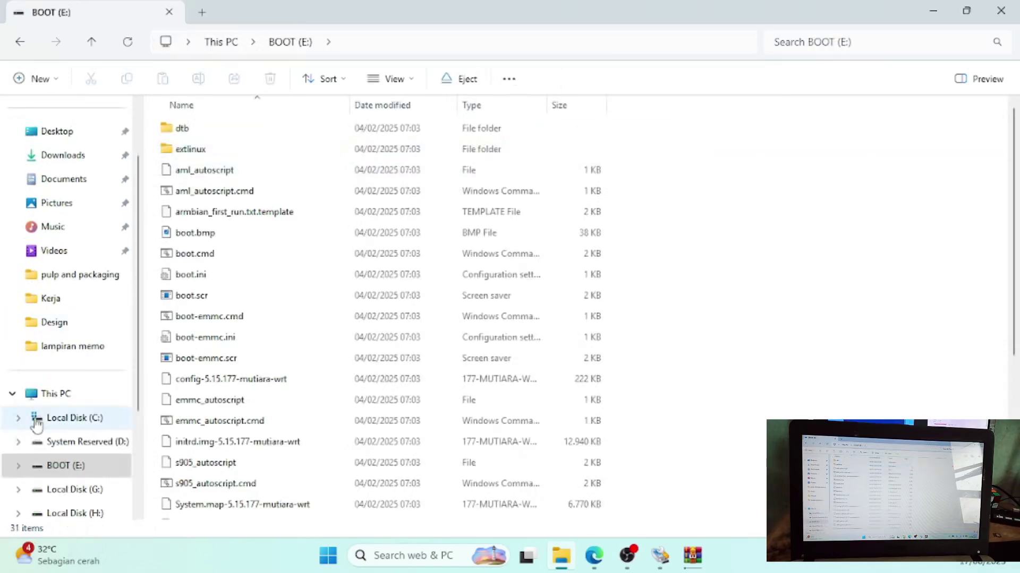
scroll(430, 423, down, 2)
scroll(430, 423, down, 3)
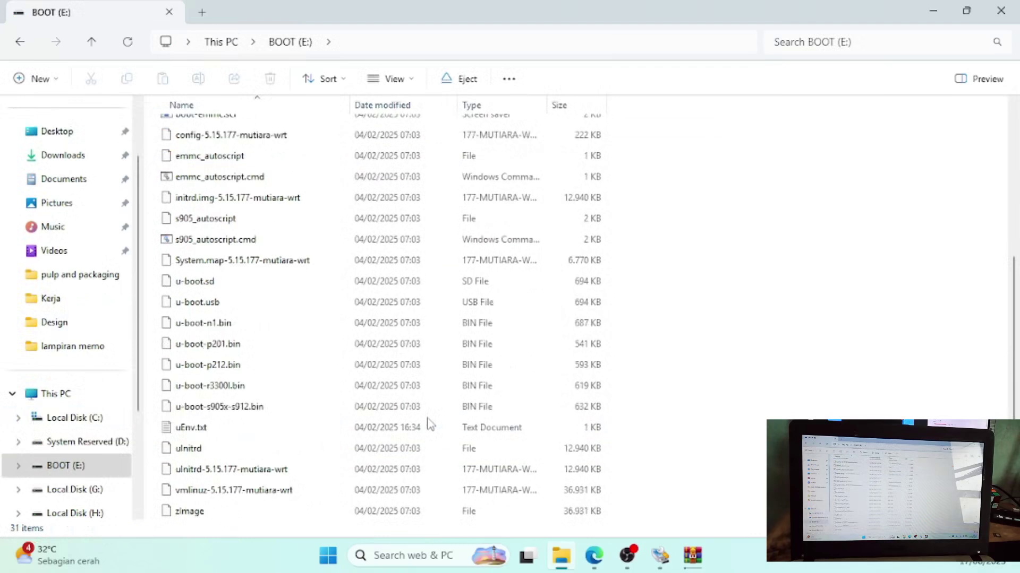
scroll(430, 423, up, 4)
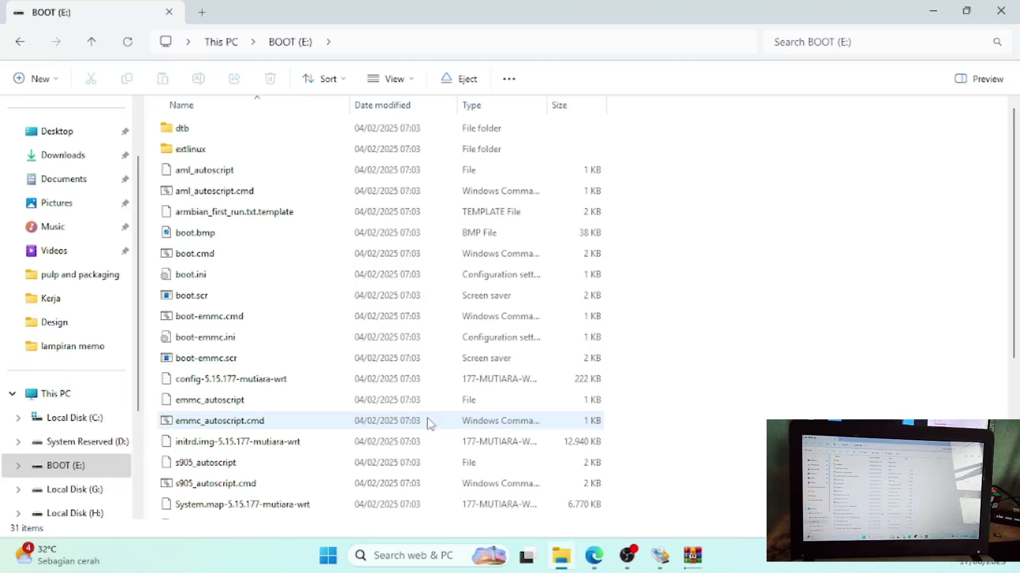
scroll(430, 423, down, 4)
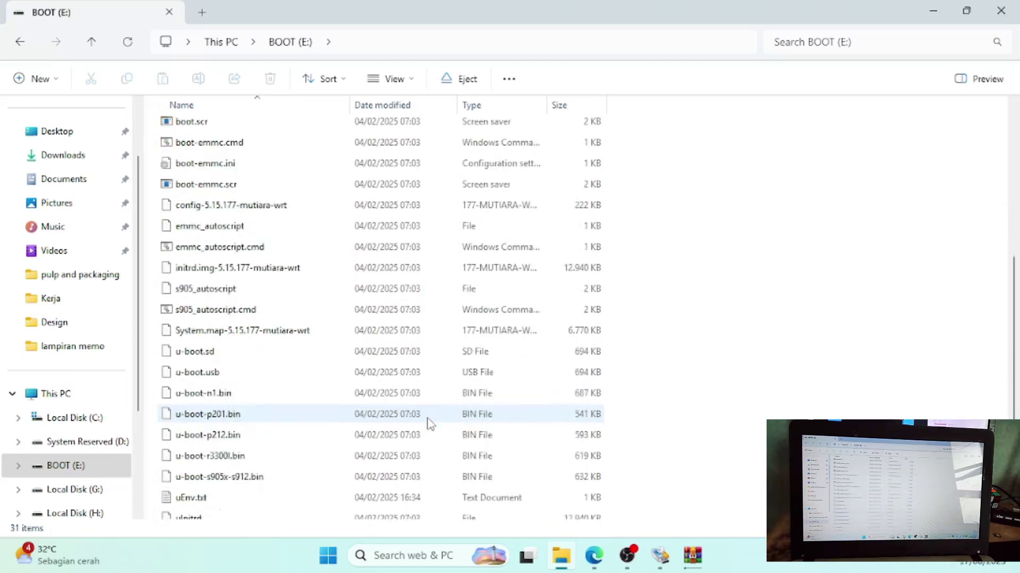
scroll(430, 423, up, 3)
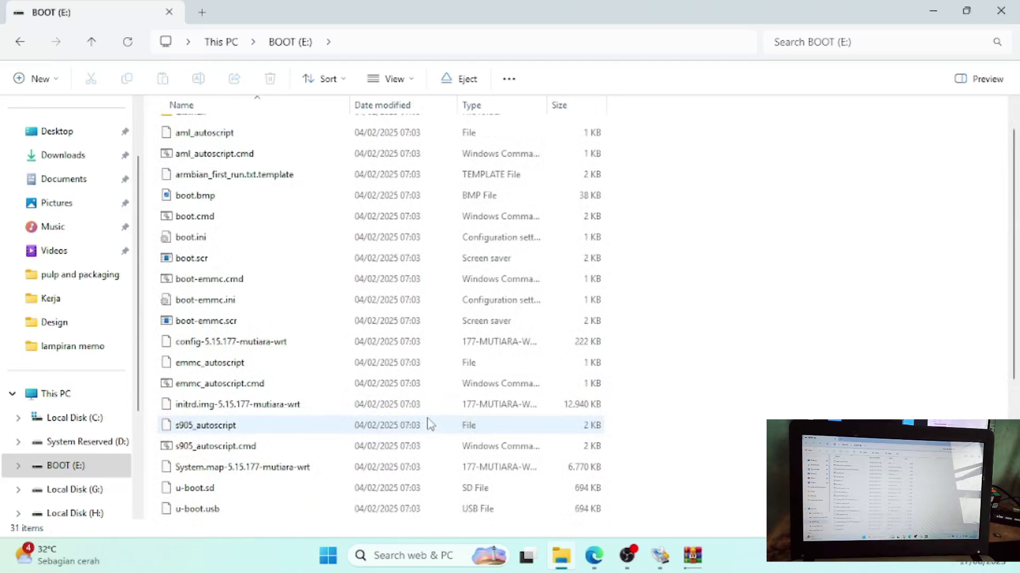
scroll(430, 424, up, 1)
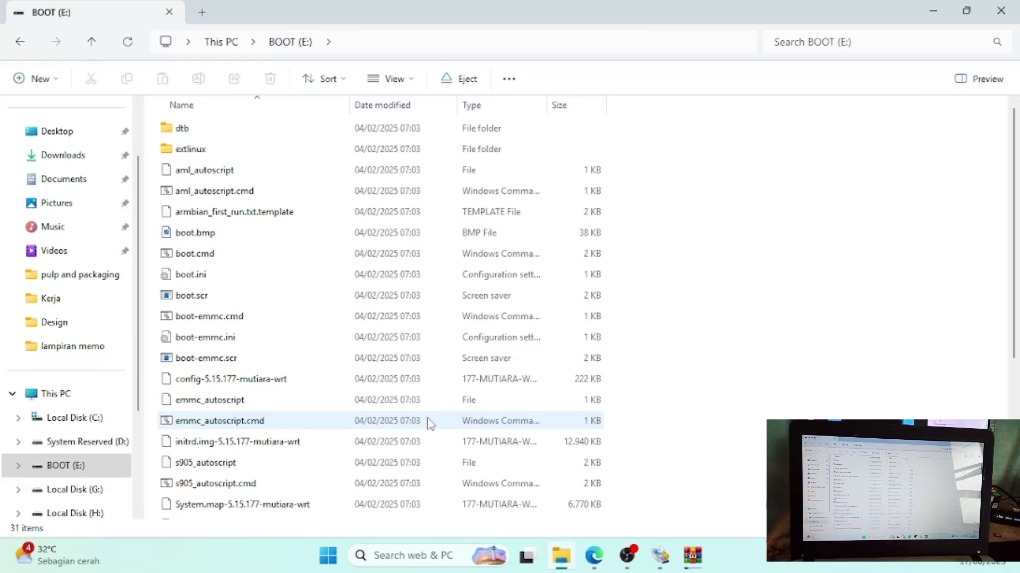
click(698, 557)
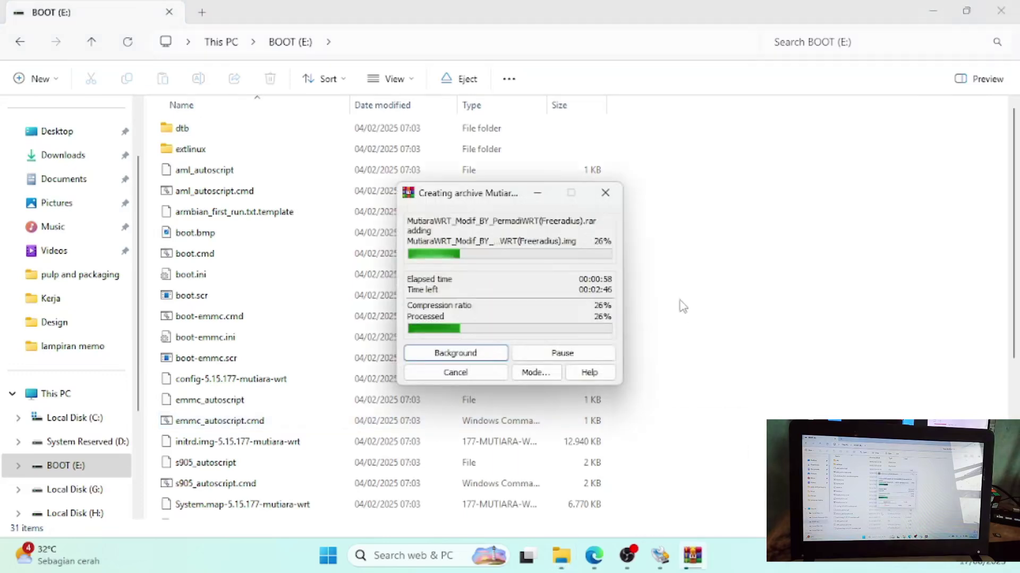
- Return to the Desktop folder, restore WinRAR's progress window, and close Win32 Disk Imager
click(19, 43)
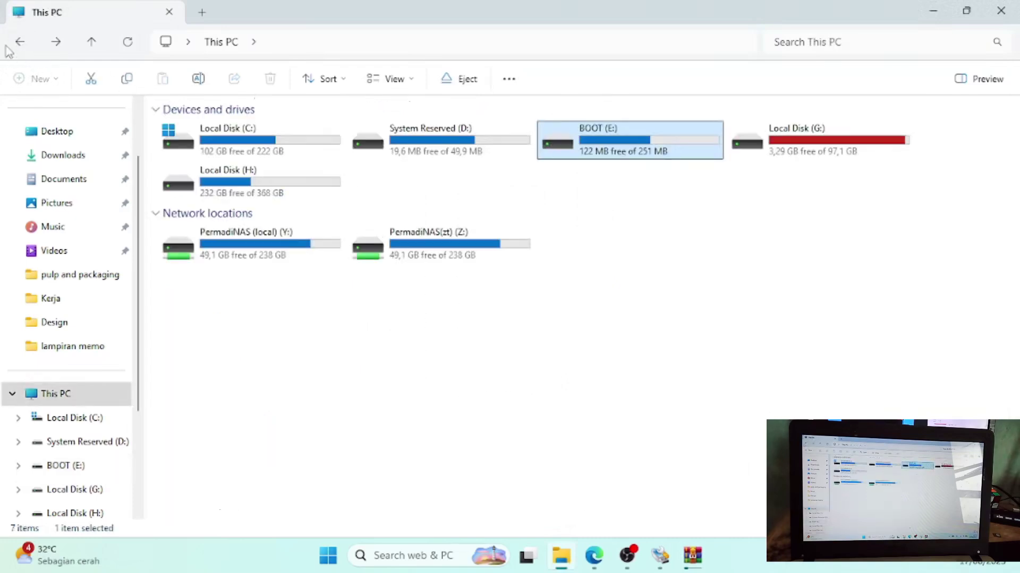
click(16, 43)
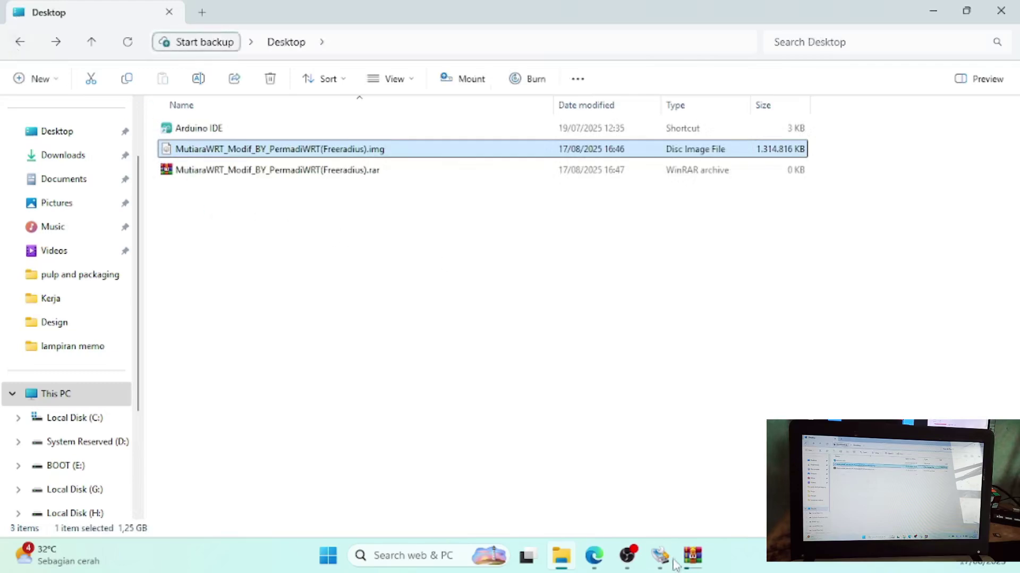
mouse_move(699, 564)
click(661, 482)
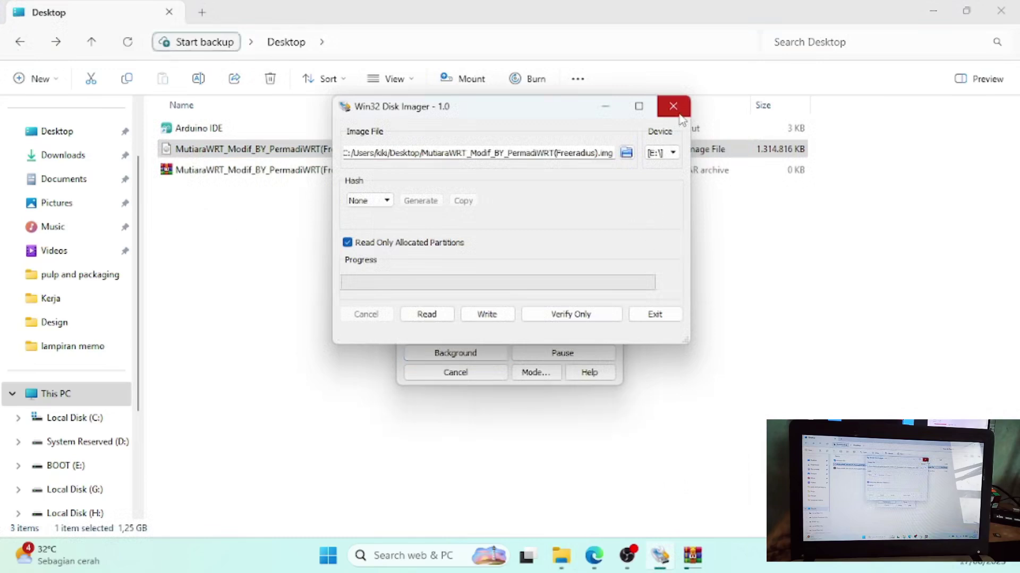
click(680, 113)
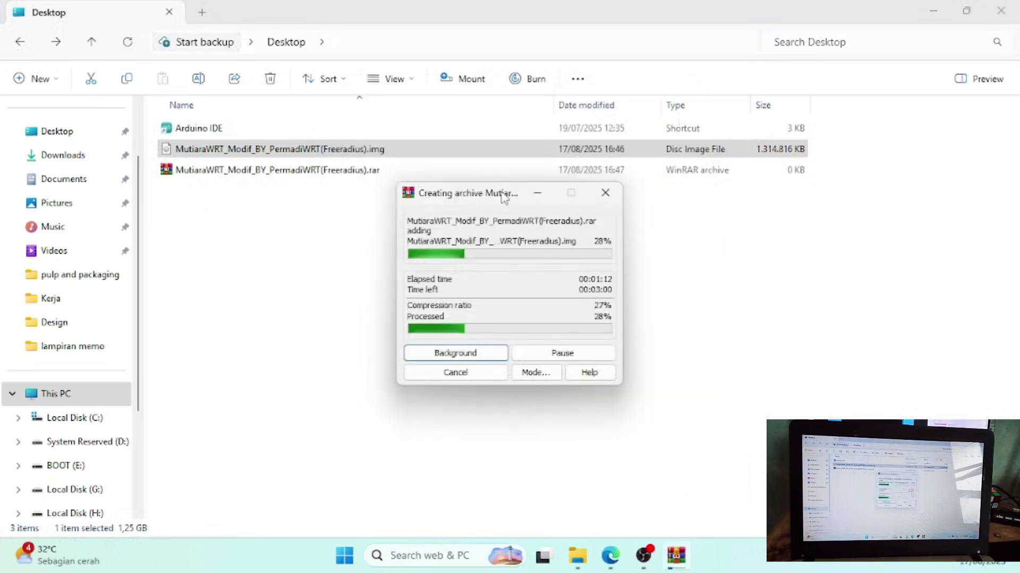
- Move the Creating archive window aside and let compression climb to 93%
drag(505, 199, 581, 238)
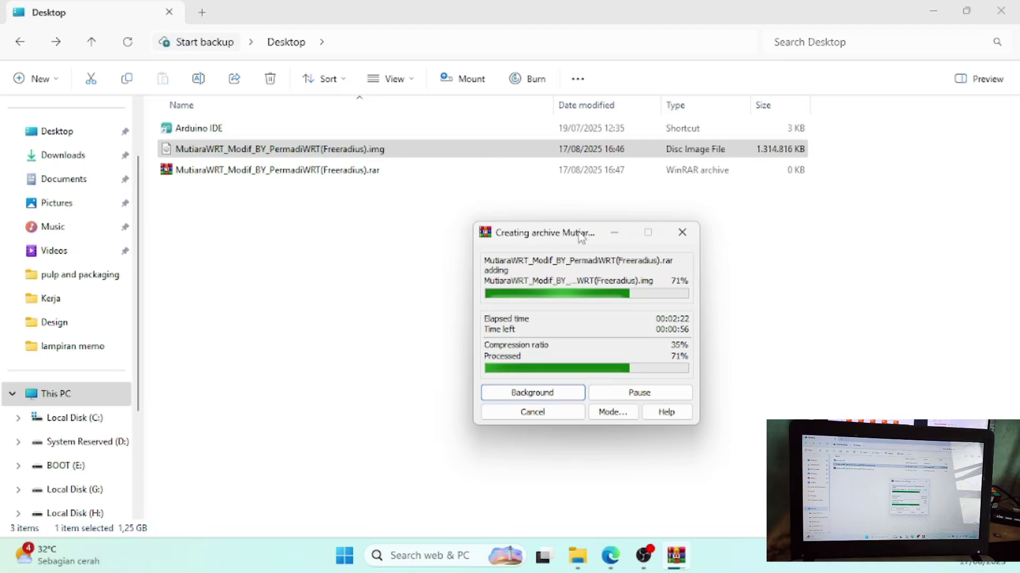
click(644, 563)
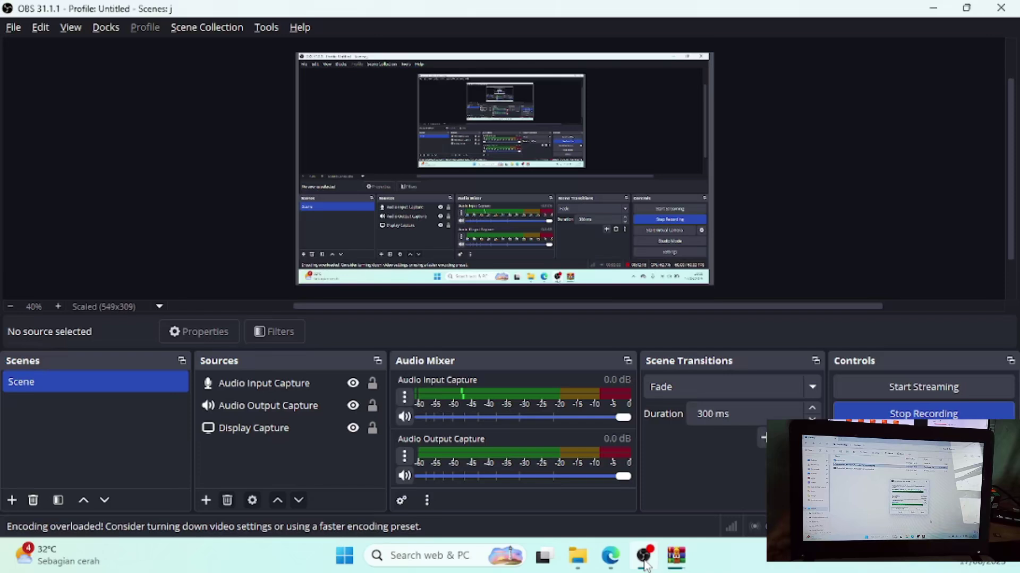
click(645, 559)
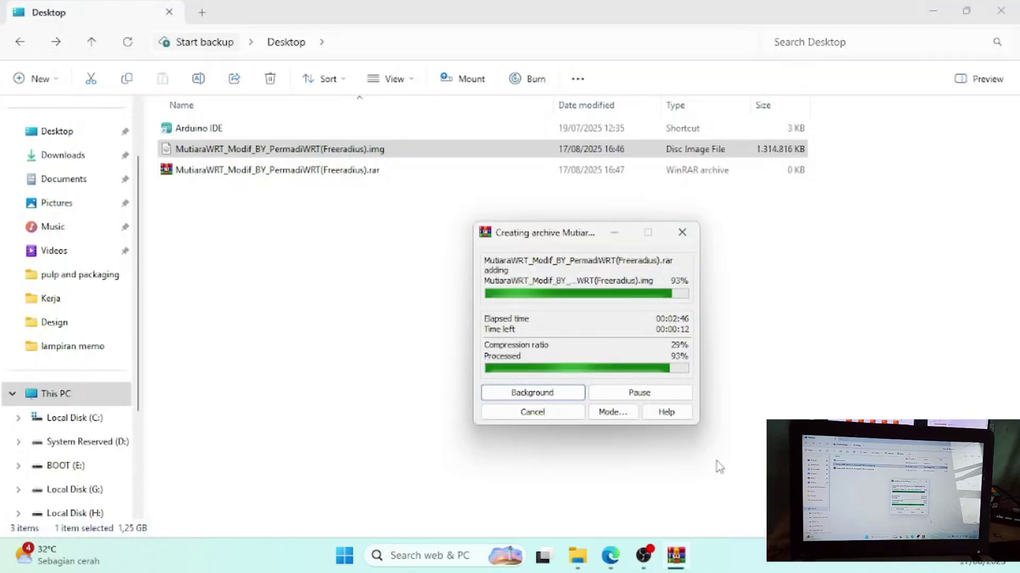